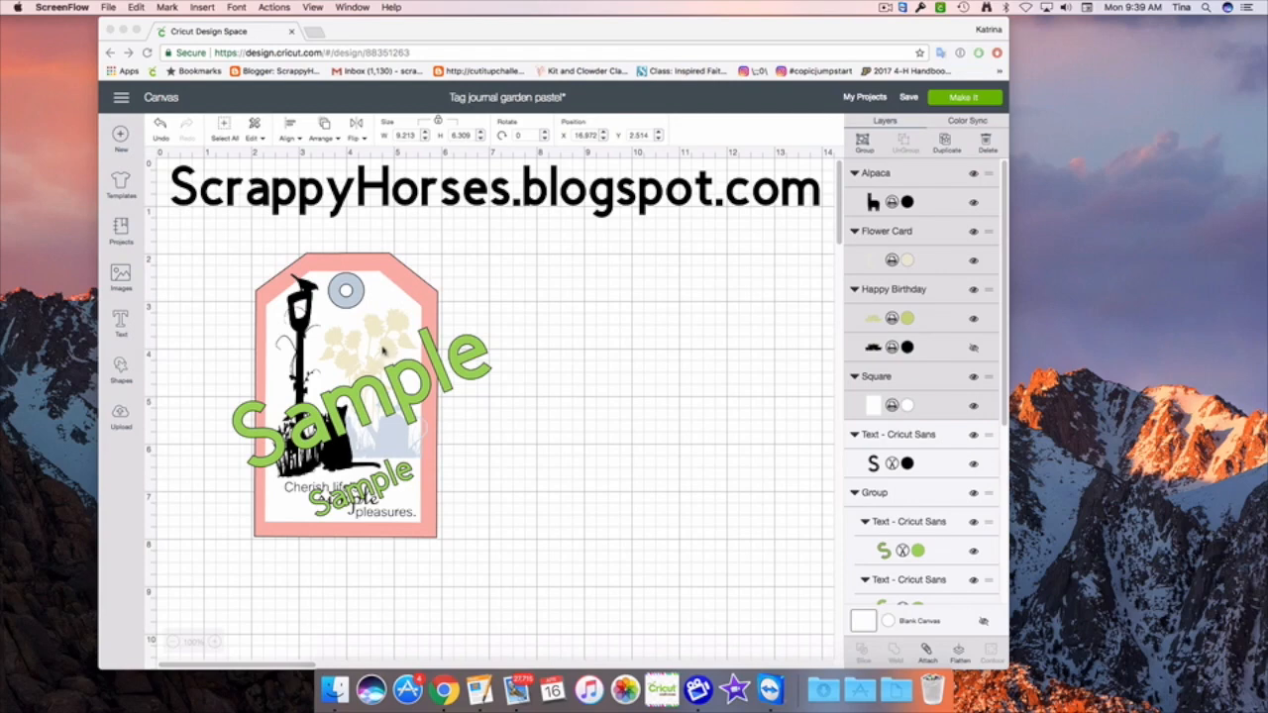
- Hide the sample tag group on the canvas and widen the browser window to make room for the alpaca cards
click(383, 351)
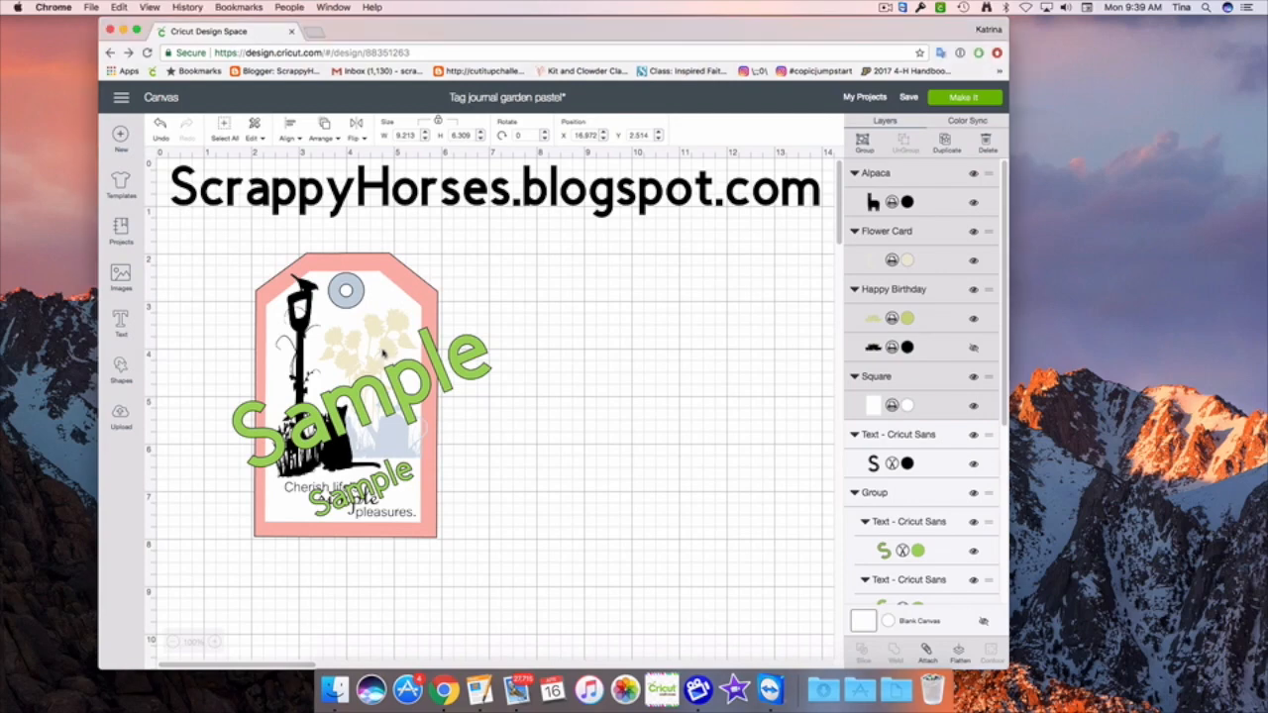
click(383, 361)
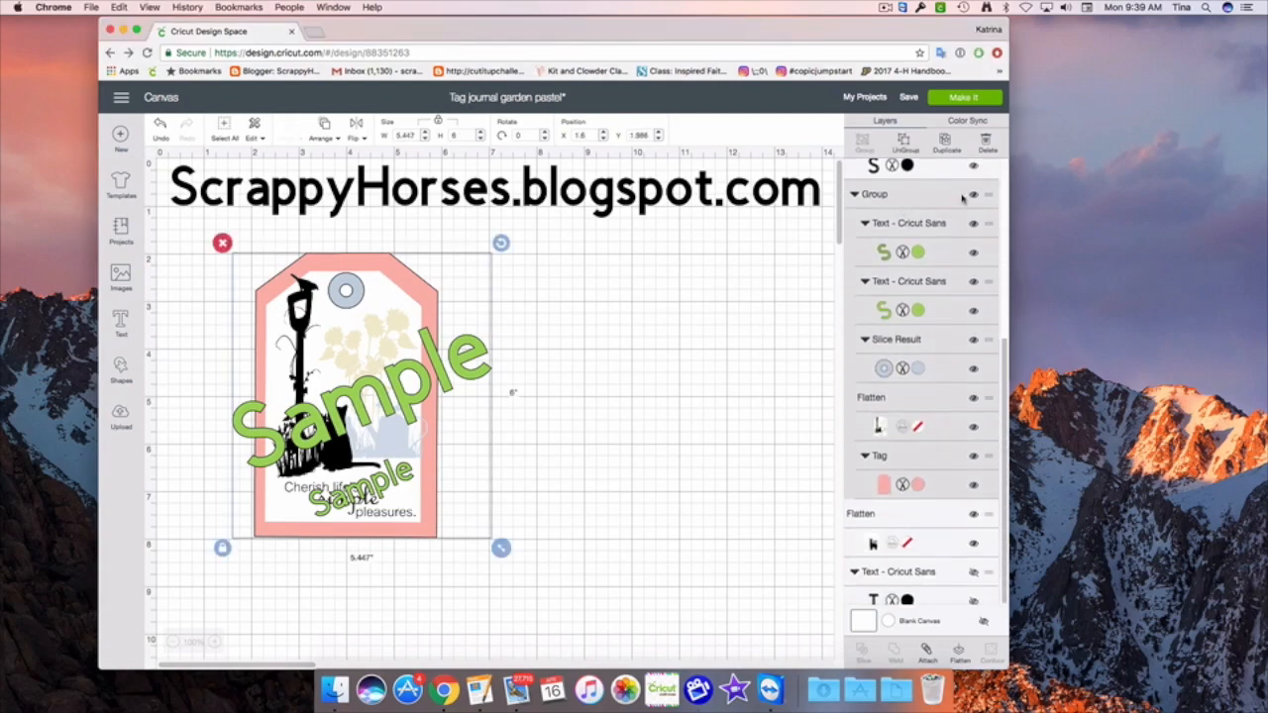
click(972, 195)
drag(1008, 599, 1209, 599)
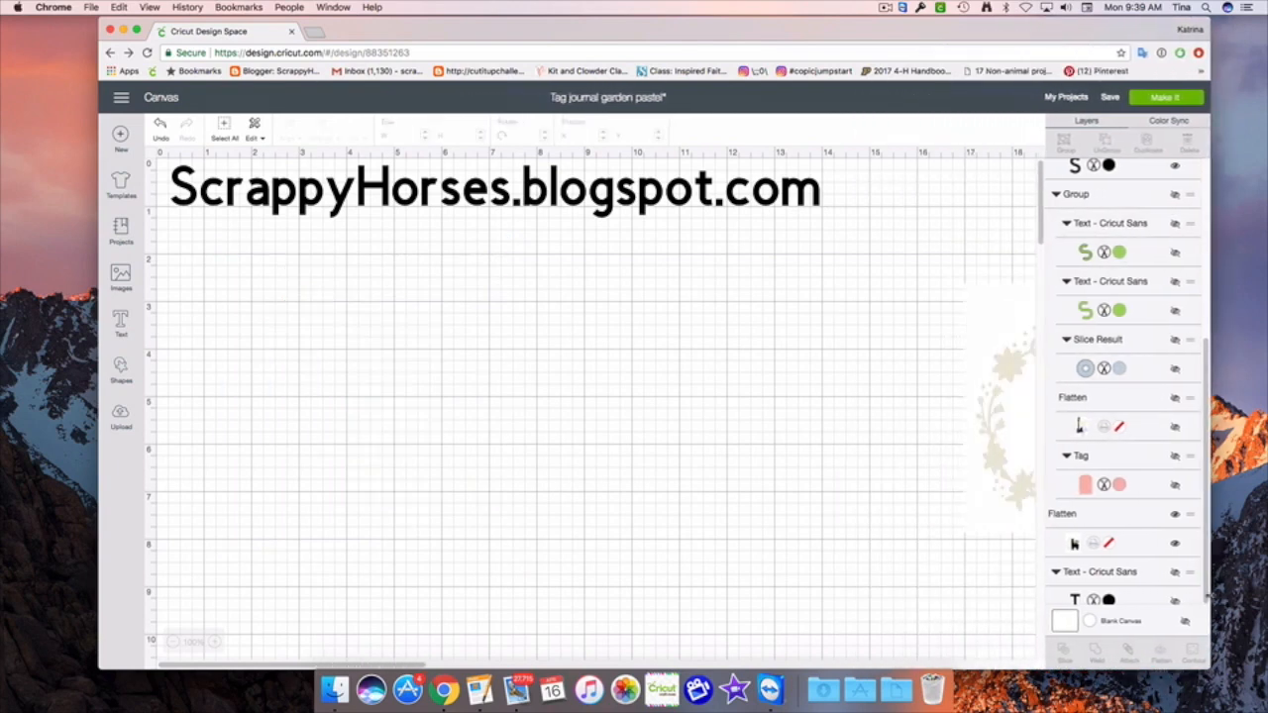
drag(256, 667, 346, 666)
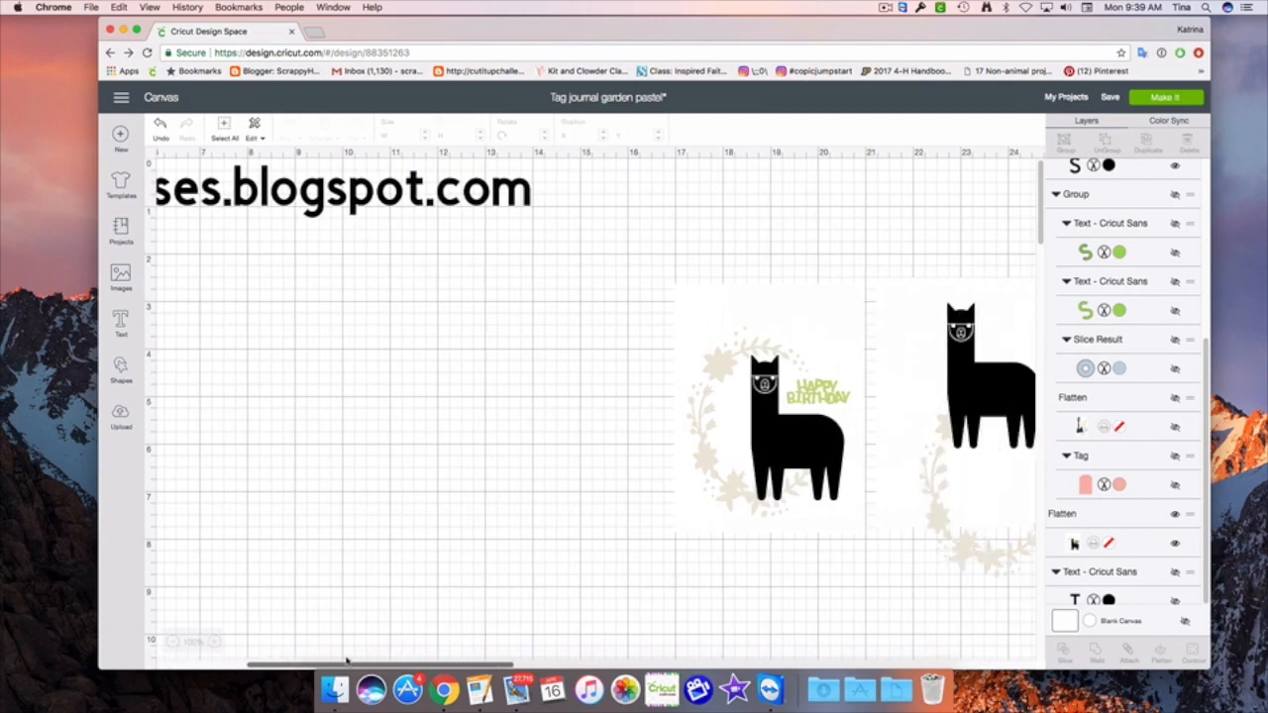
- Bring the finished alpaca card and its loose pieces to the start of the canvas, with the blank white card square between them
drag(632, 230, 1030, 577)
scroll(1051, 586, up, 3)
drag(996, 466, 478, 467)
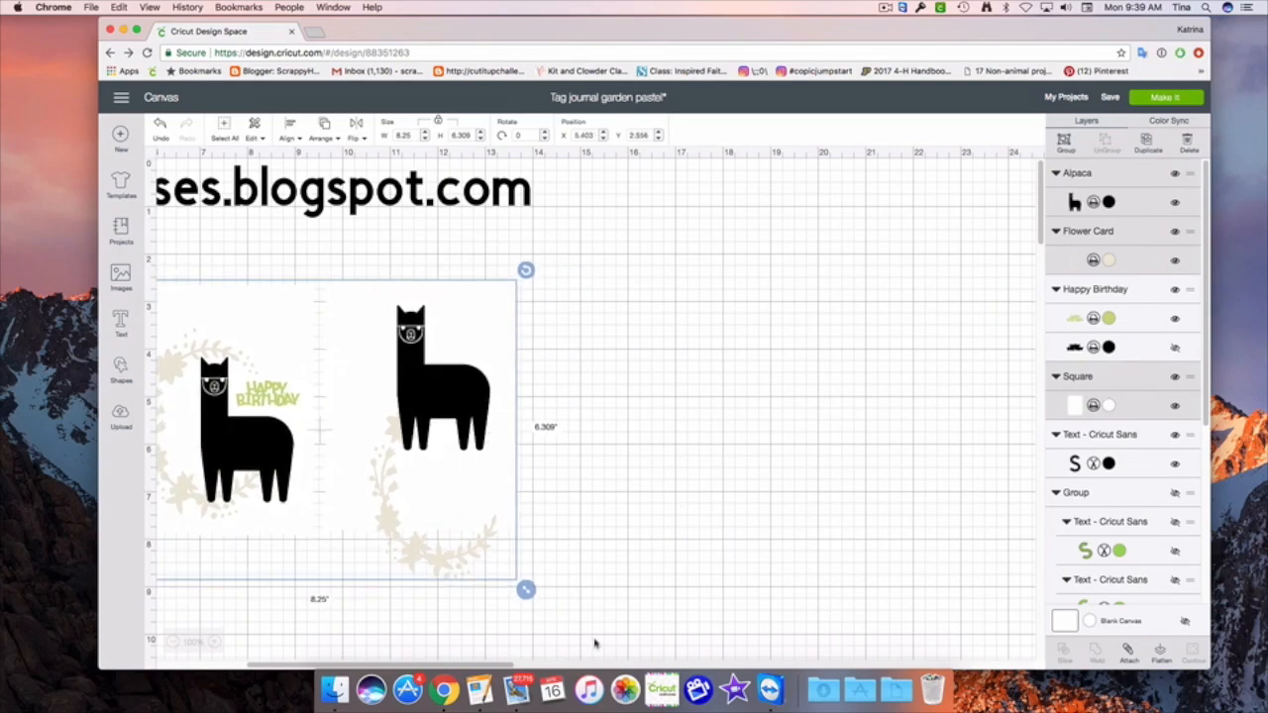
drag(482, 662, 527, 661)
drag(934, 434, 325, 456)
drag(446, 661, 346, 662)
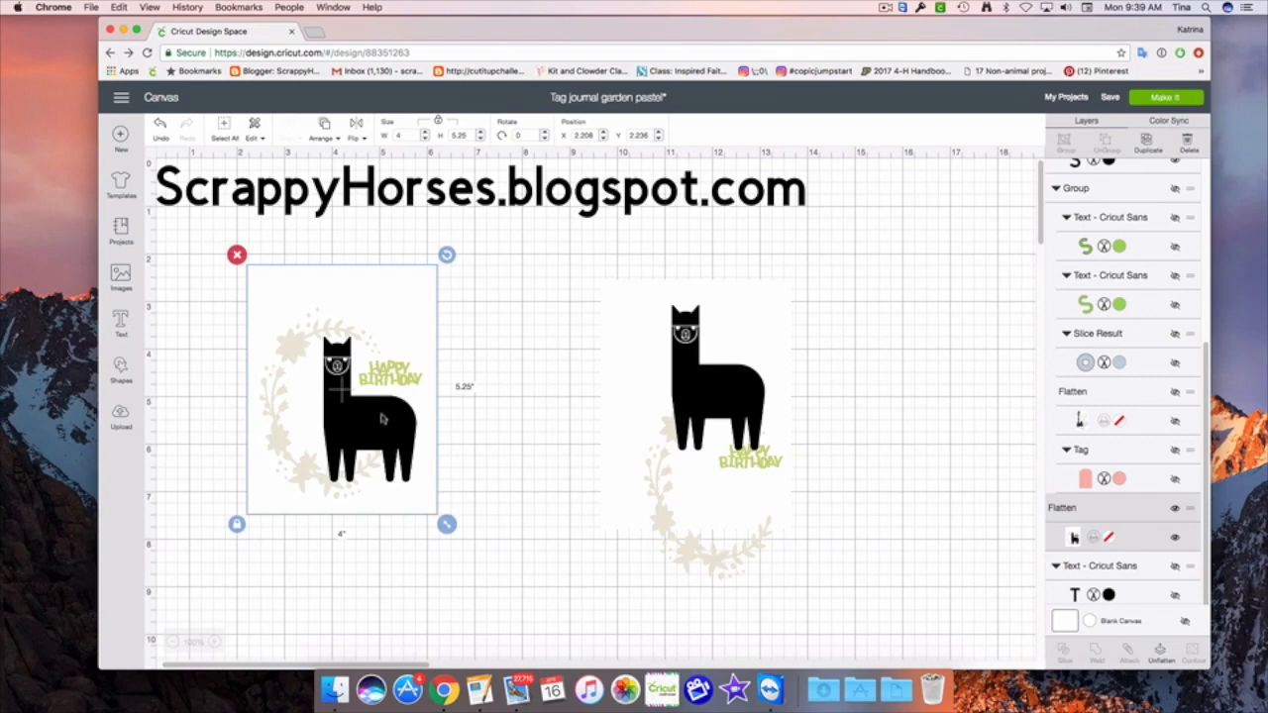
drag(384, 418, 341, 416)
drag(652, 424, 474, 398)
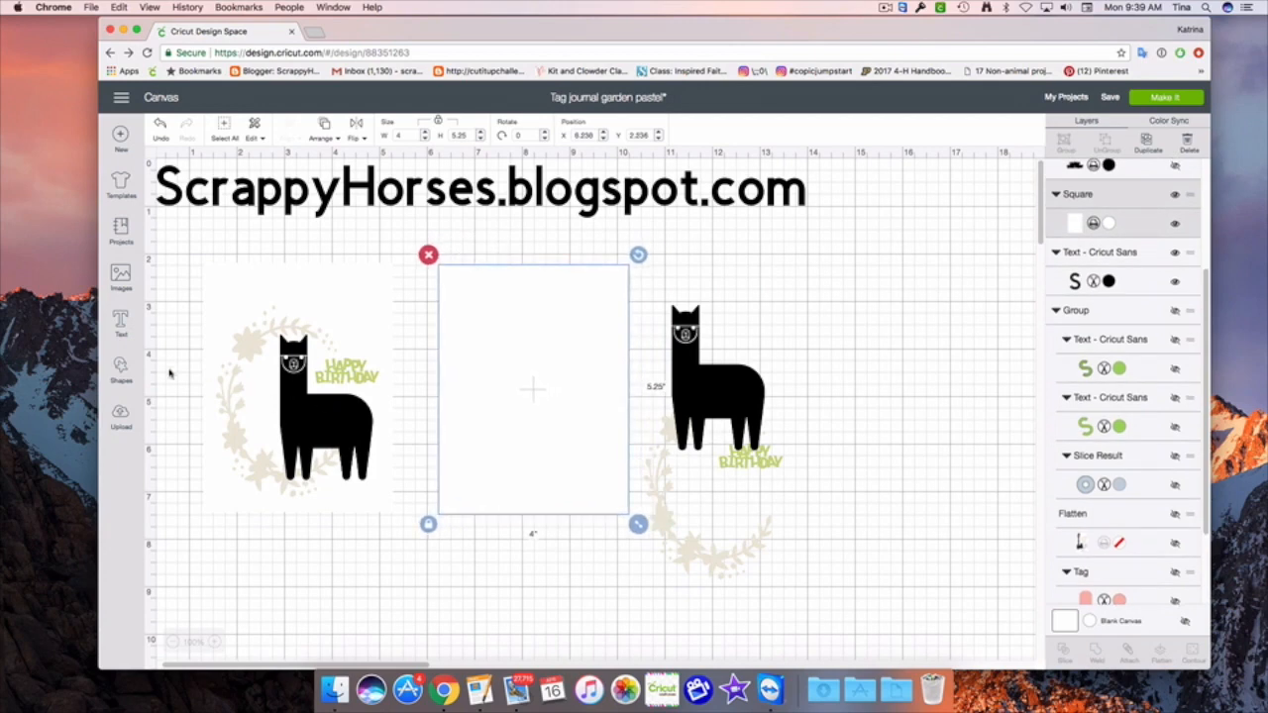
click(120, 370)
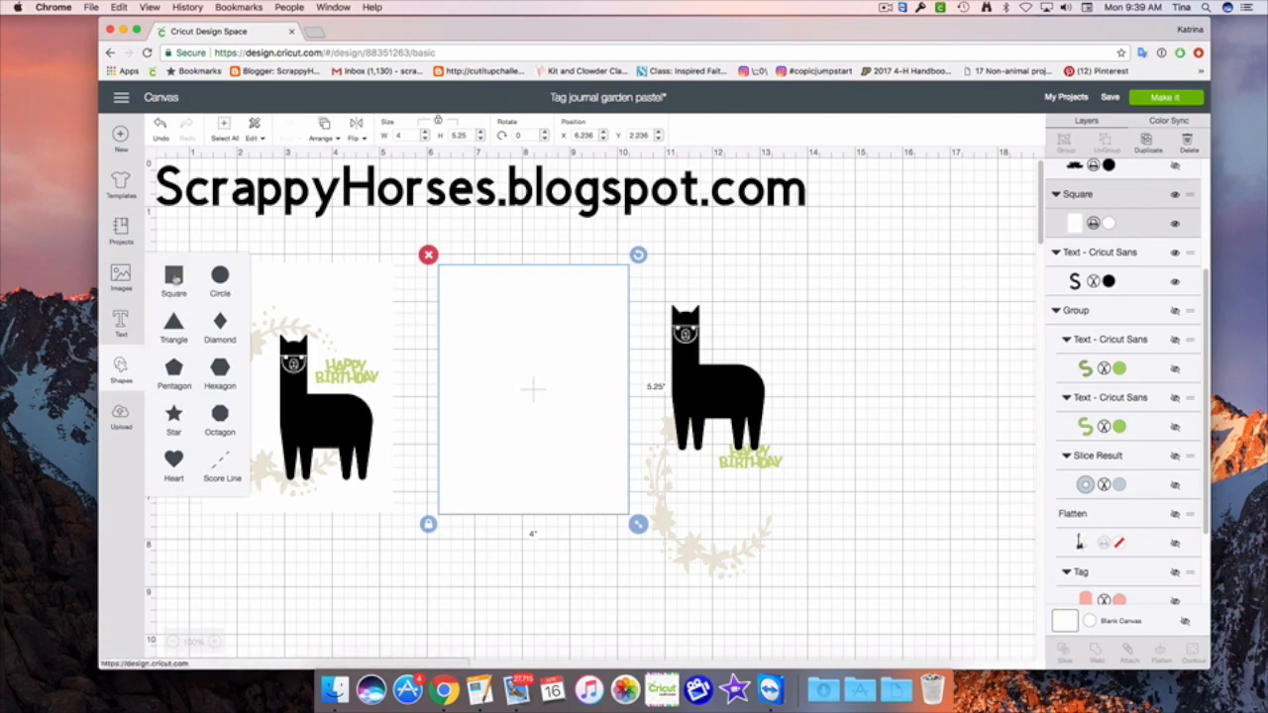
click(185, 290)
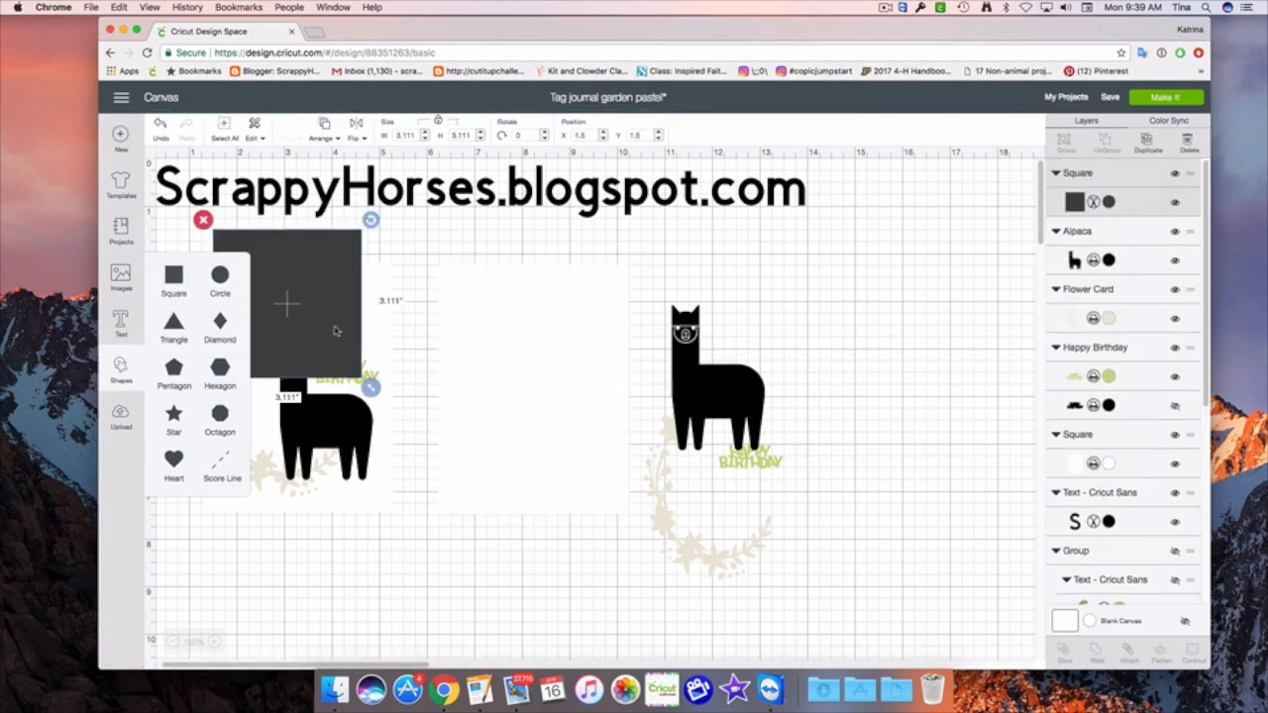
drag(312, 333, 367, 349)
click(538, 402)
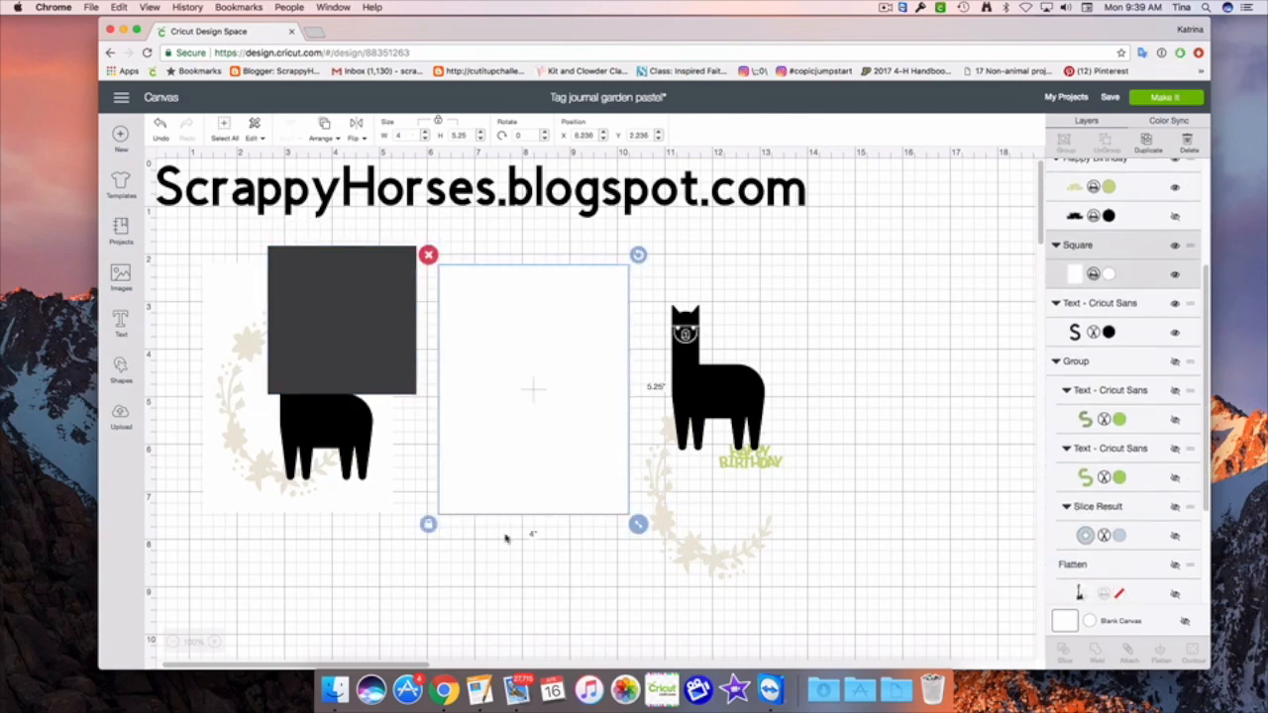
click(390, 354)
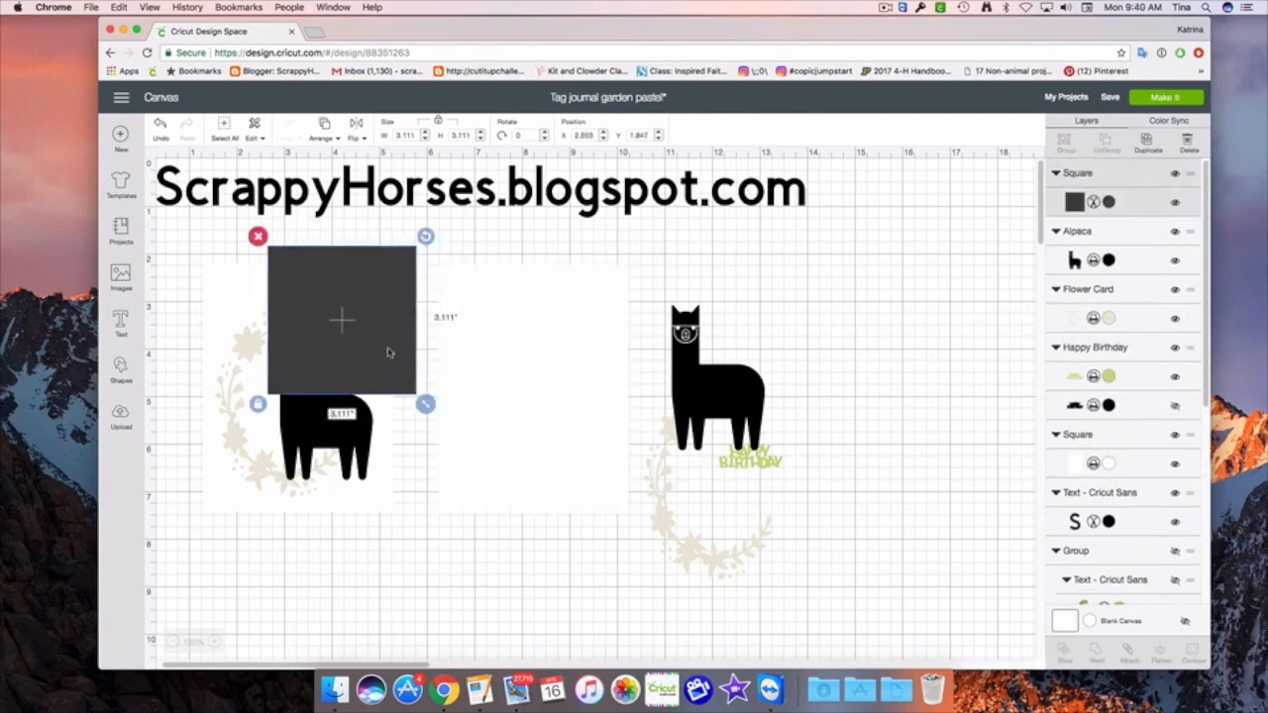
key(Delete)
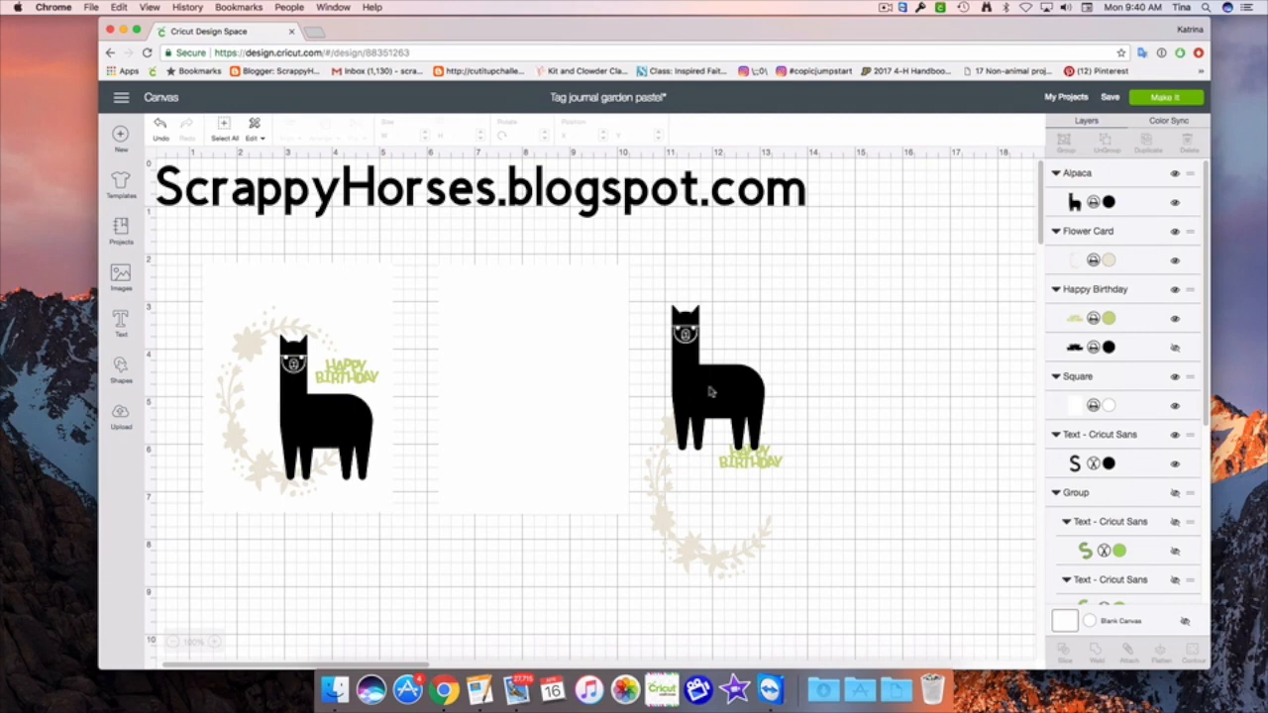
- Place the loose alpaca on the blank white card and the beige flower wreath just beside the card
drag(720, 393, 543, 417)
drag(719, 563, 679, 454)
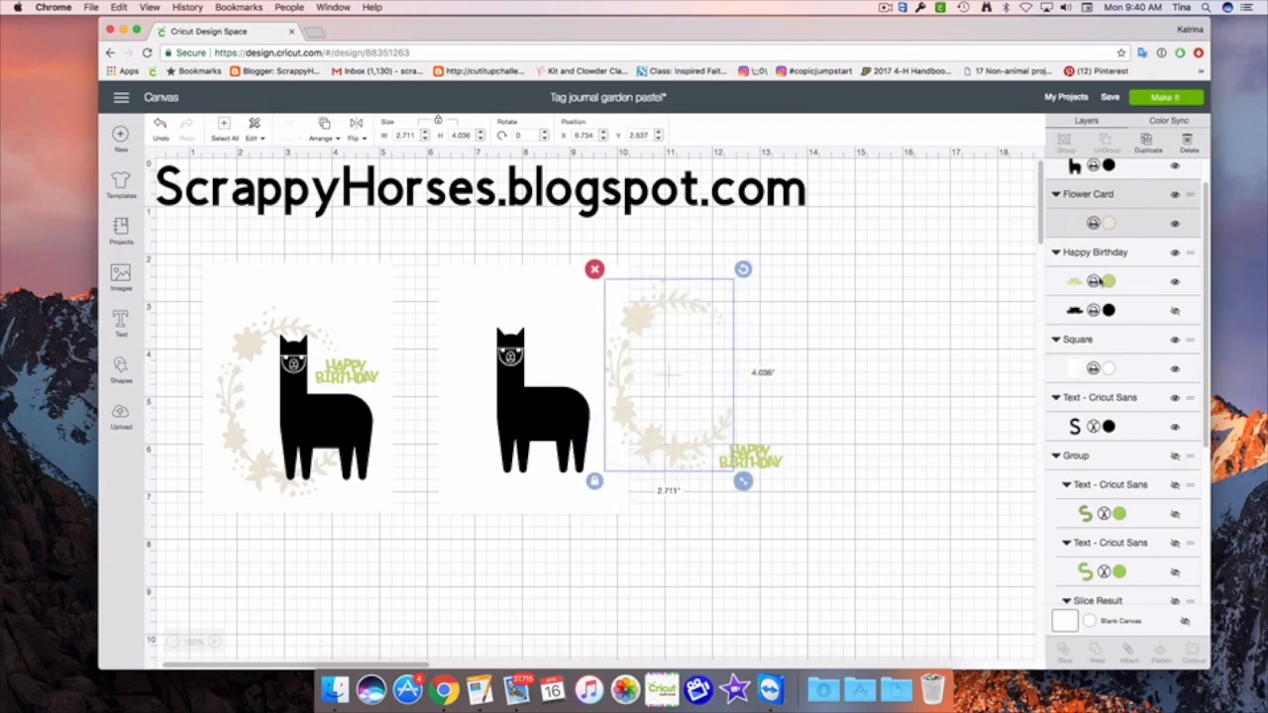
- Duplicate the beige flower wreath and recolor the copy black
click(1077, 228)
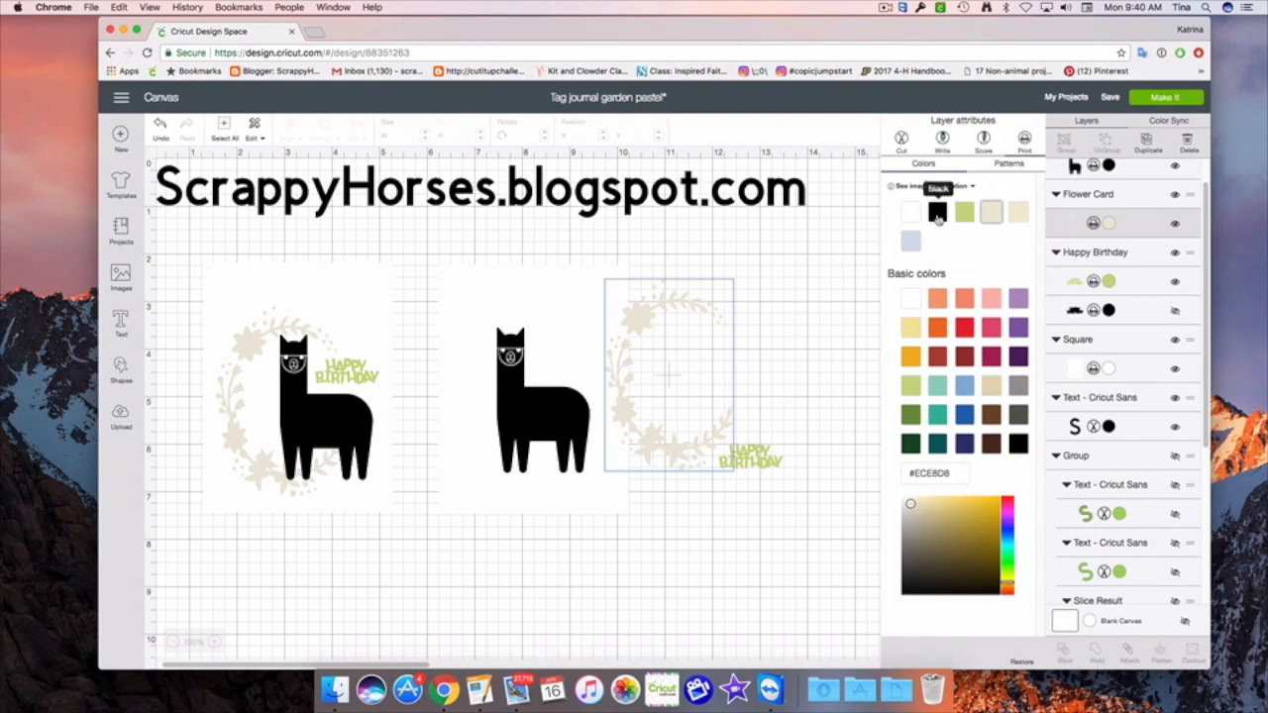
click(690, 447)
key(super+v)
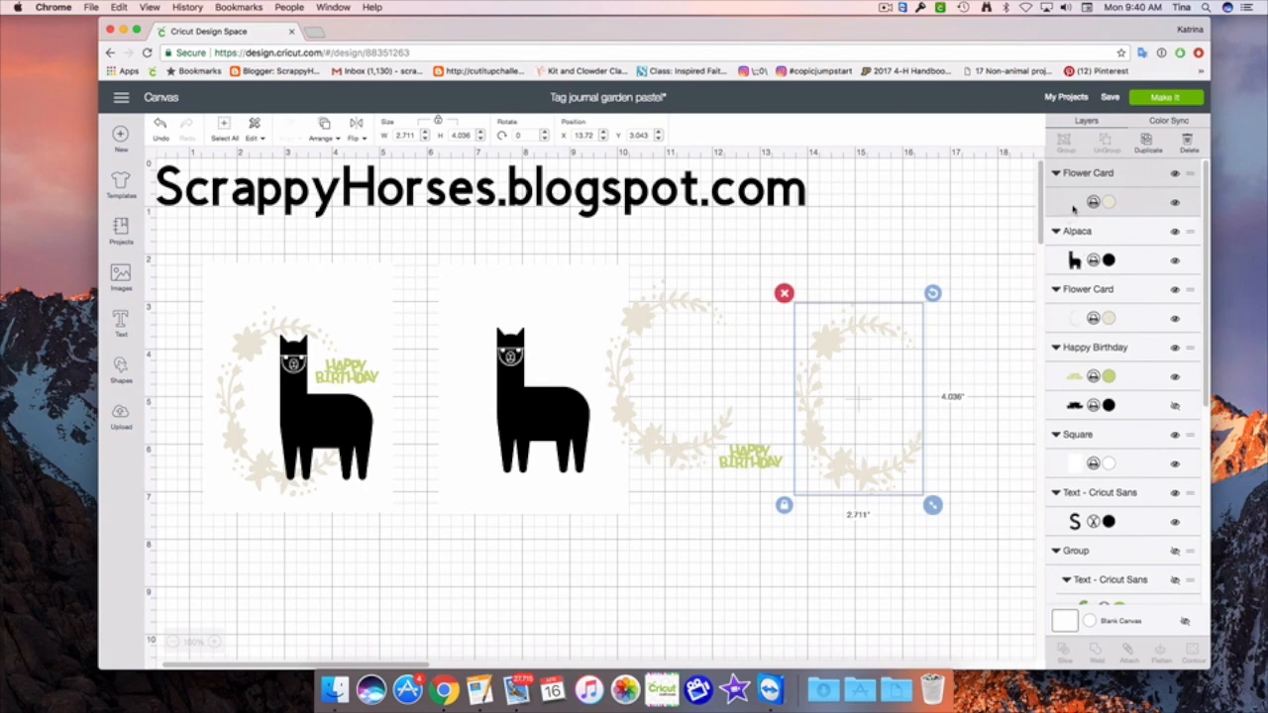
click(1109, 202)
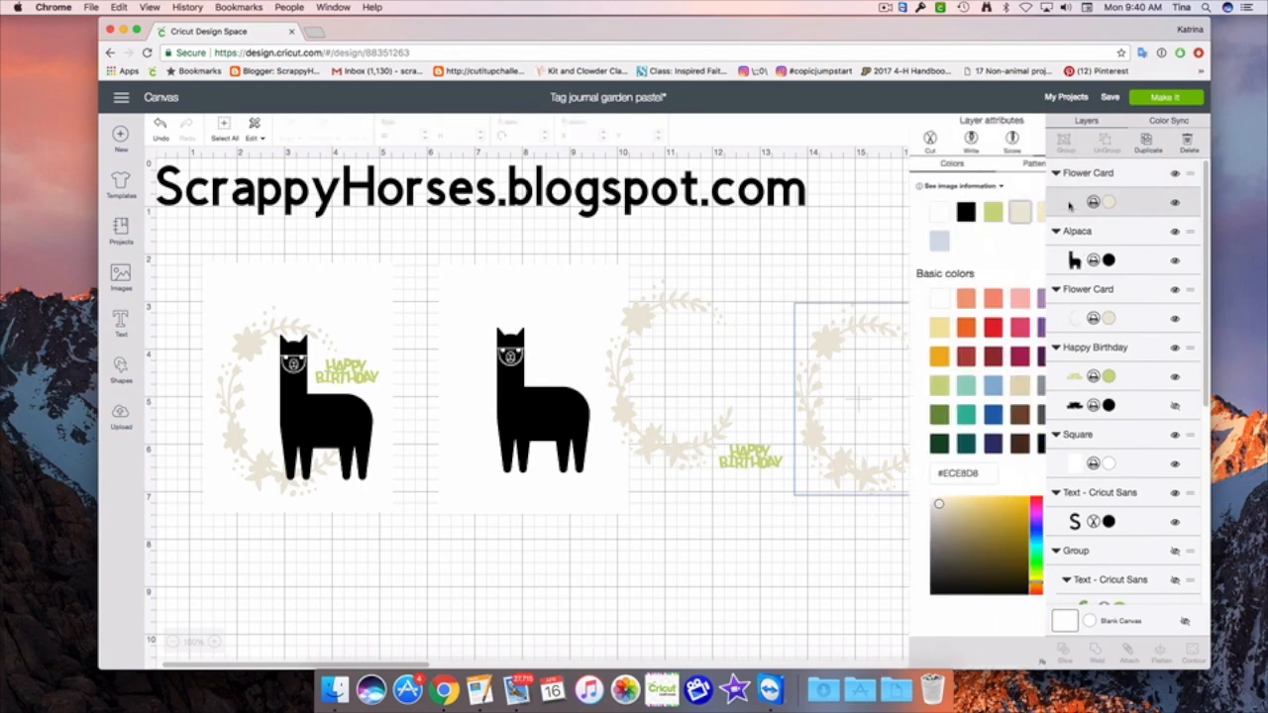
click(937, 211)
click(871, 506)
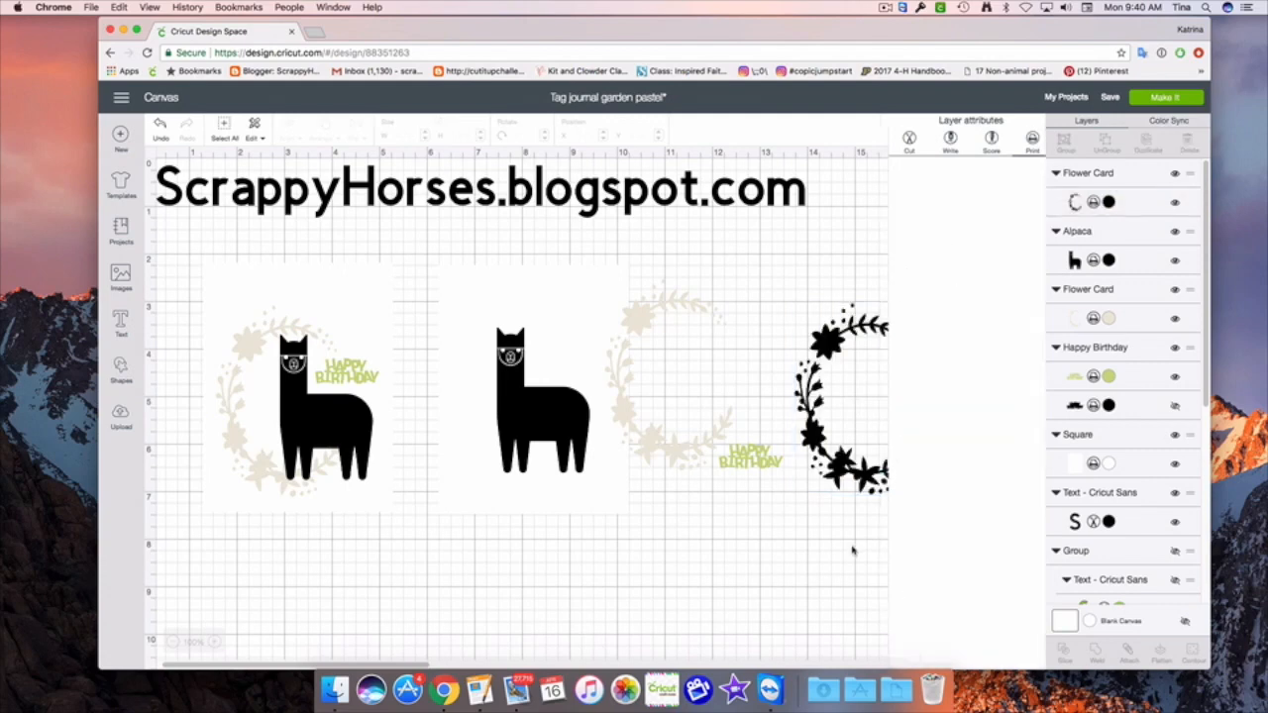
- Try the black wreath over the alpaca, and set both wreaths and the Happy Birthday text aside to the right of the card
drag(867, 478, 532, 464)
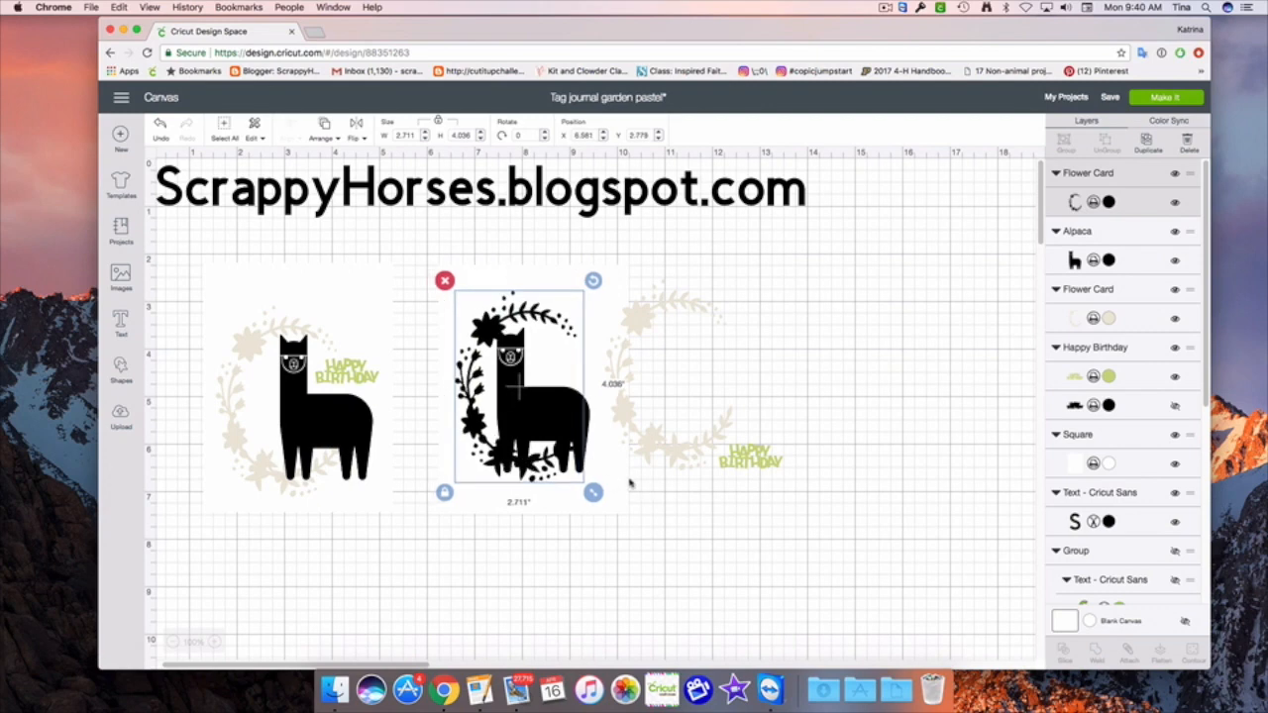
drag(750, 458, 698, 382)
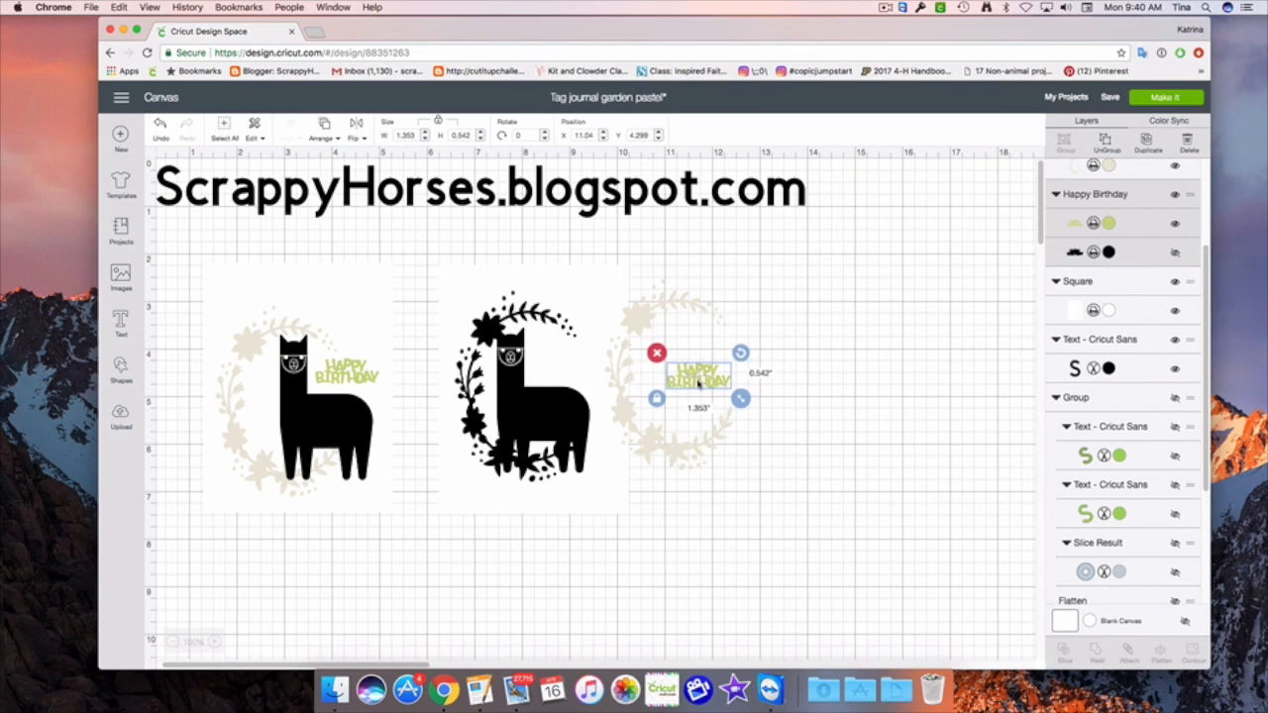
drag(477, 434, 768, 424)
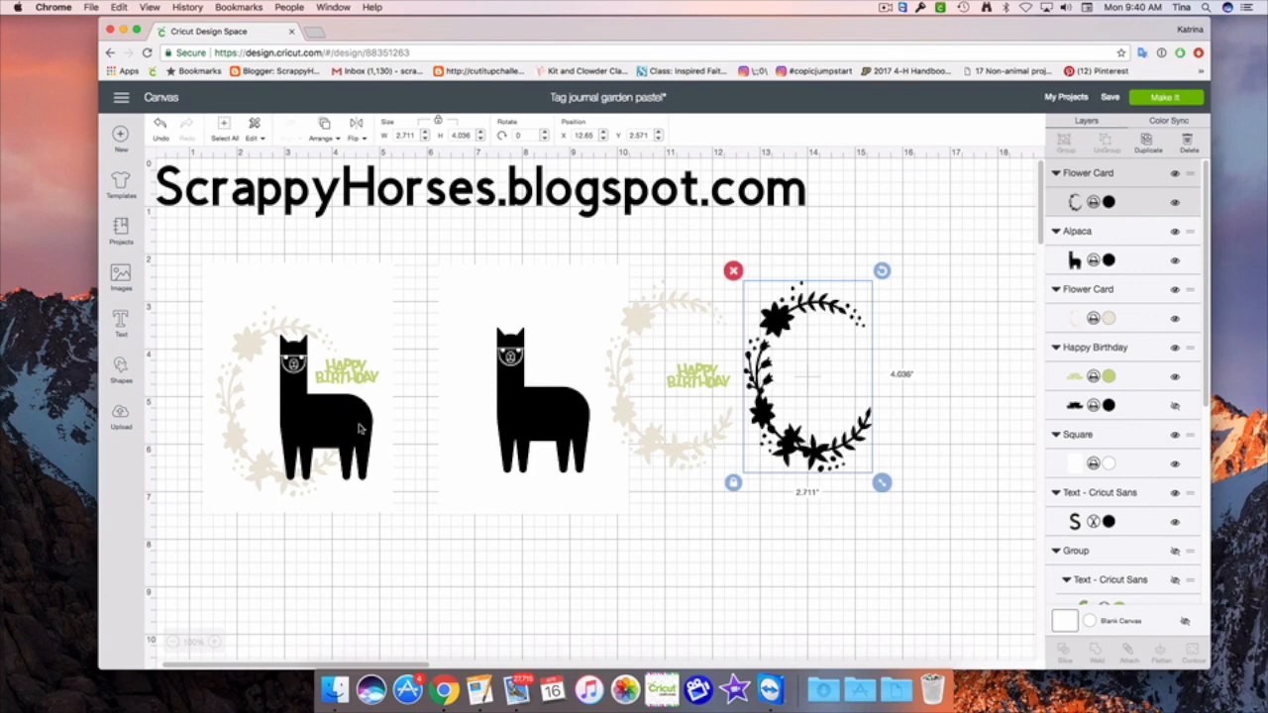
drag(637, 426, 704, 437)
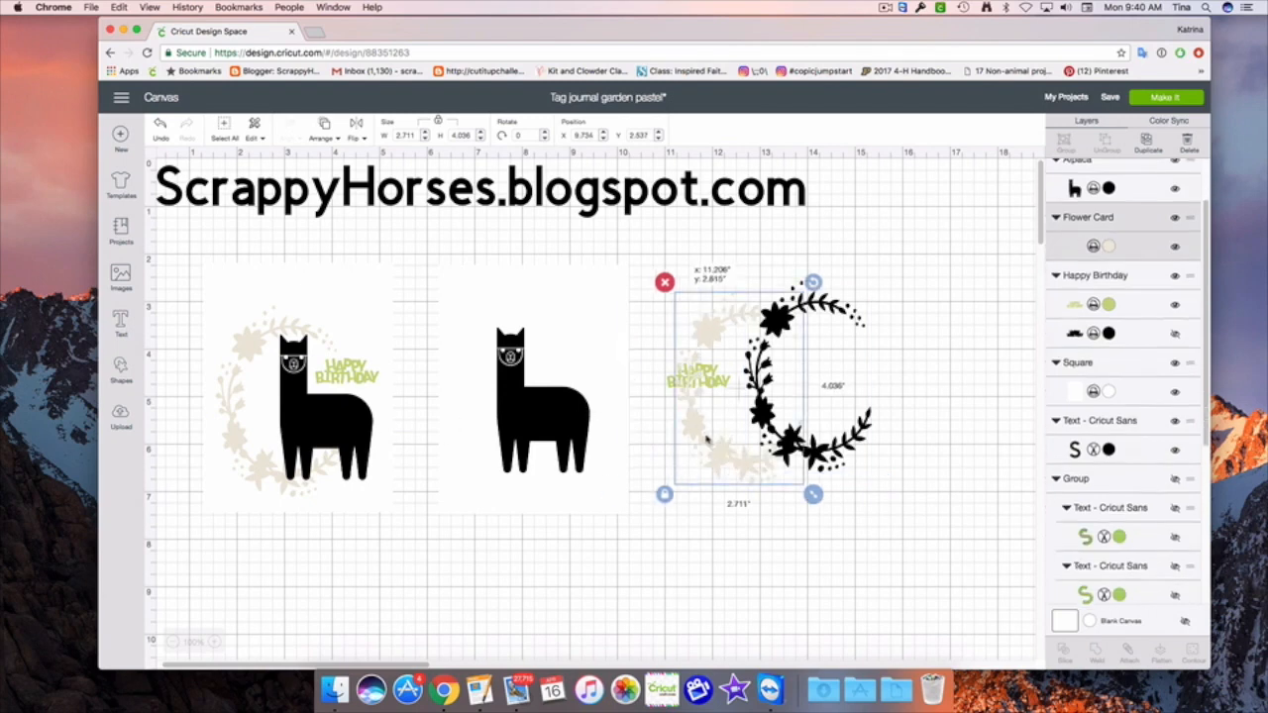
- Change the white card square's line type to Cut
click(556, 503)
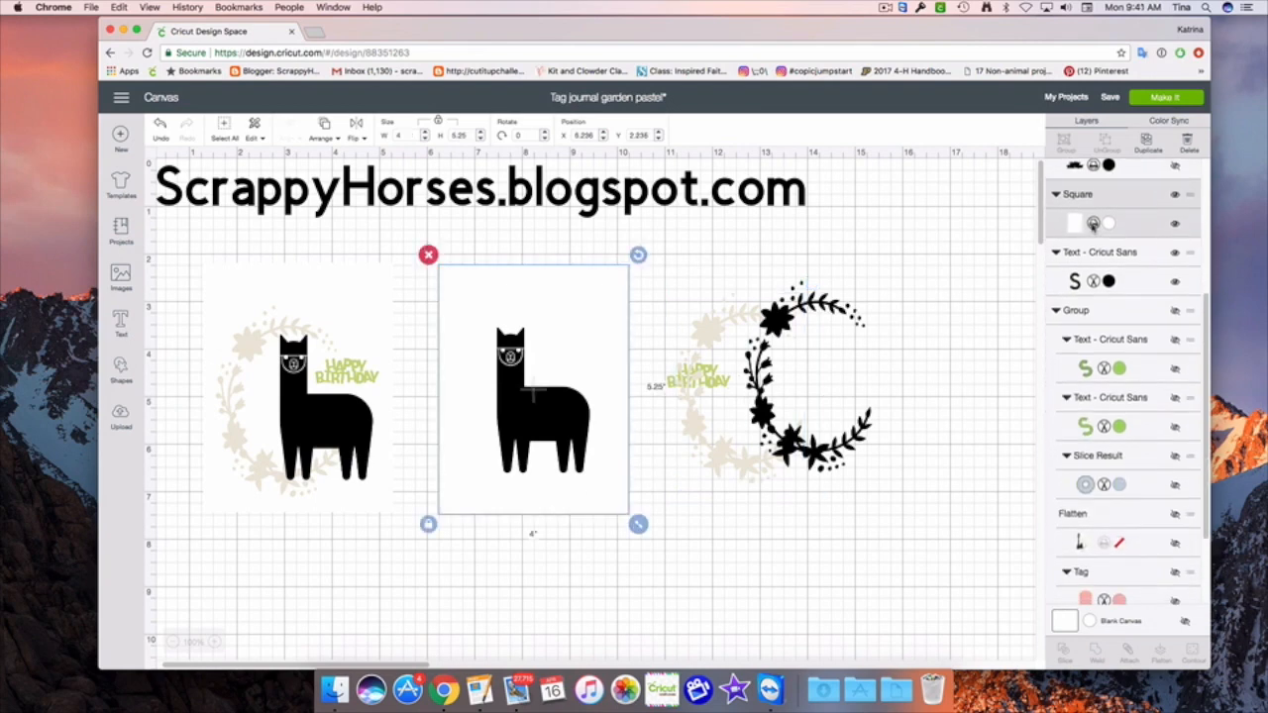
click(1093, 224)
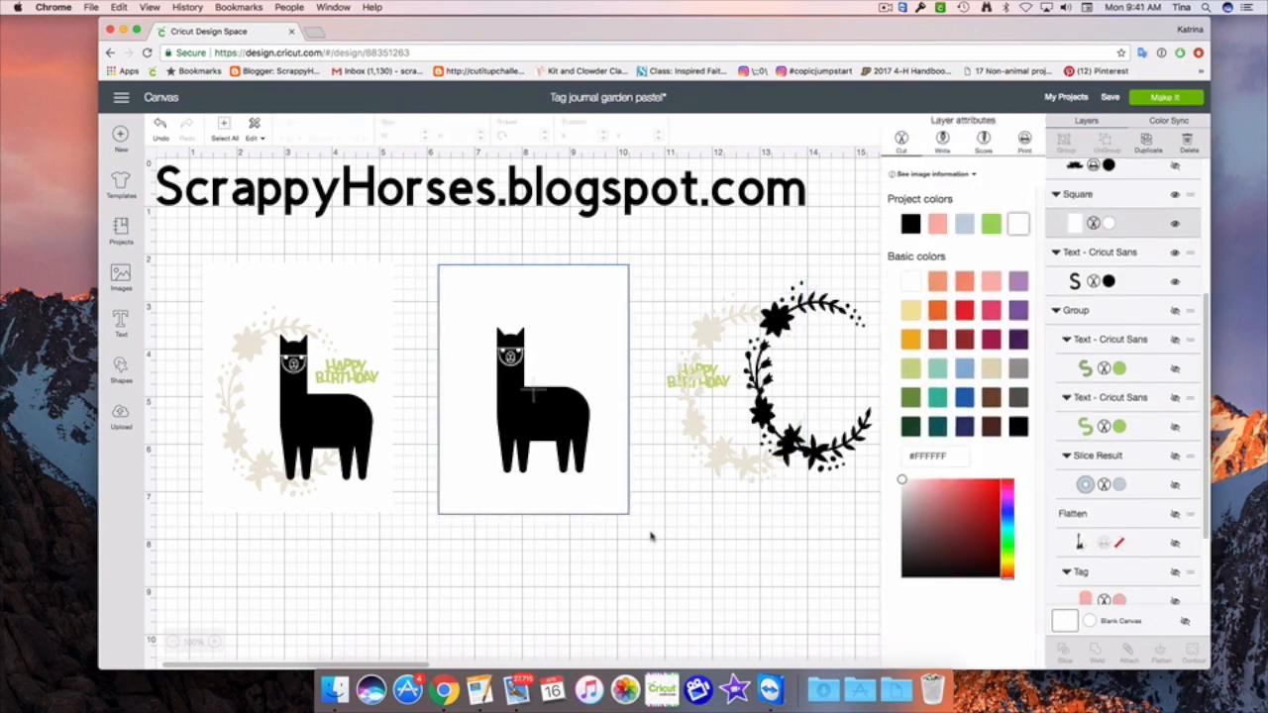
click(596, 527)
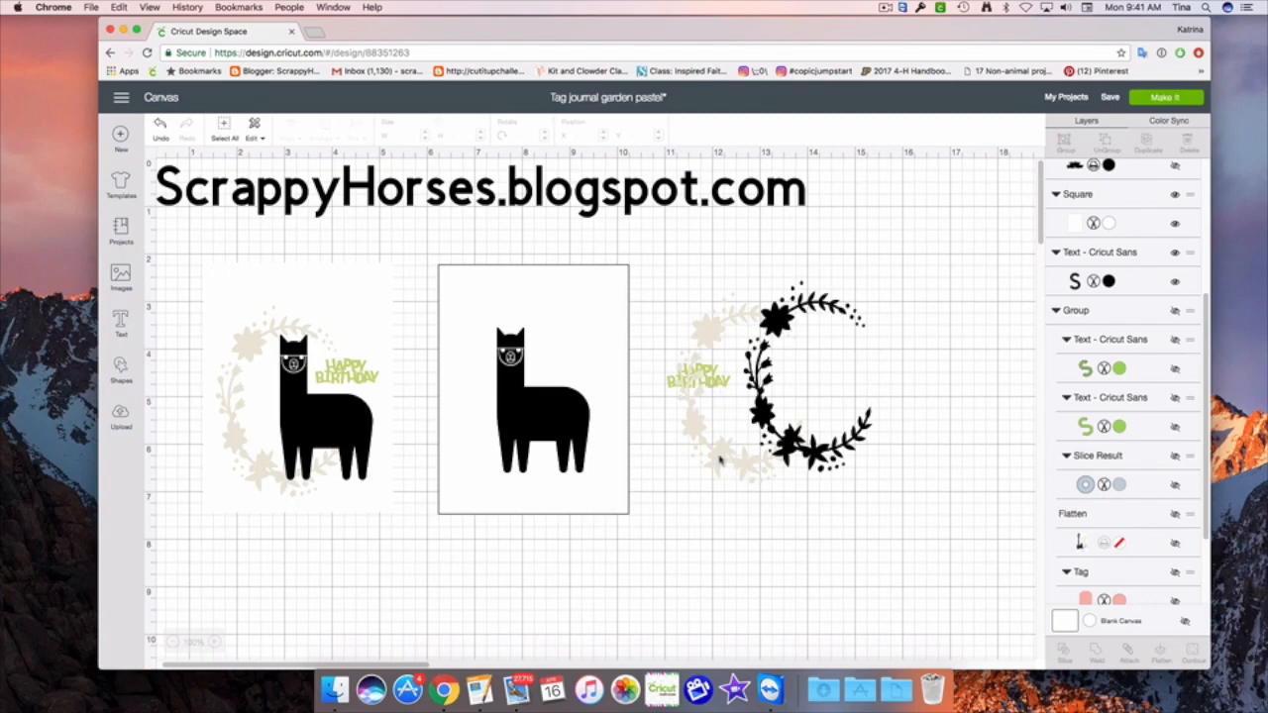
- Place the black wreath on the white card around the alpaca and shift the alpaca slightly to the right
drag(793, 451, 849, 452)
mouse_move(751, 463)
mouse_down()
mouse_move(720, 462)
mouse_move(738, 458)
mouse_up()
drag(826, 454, 492, 461)
drag(584, 429, 613, 423)
click(566, 398)
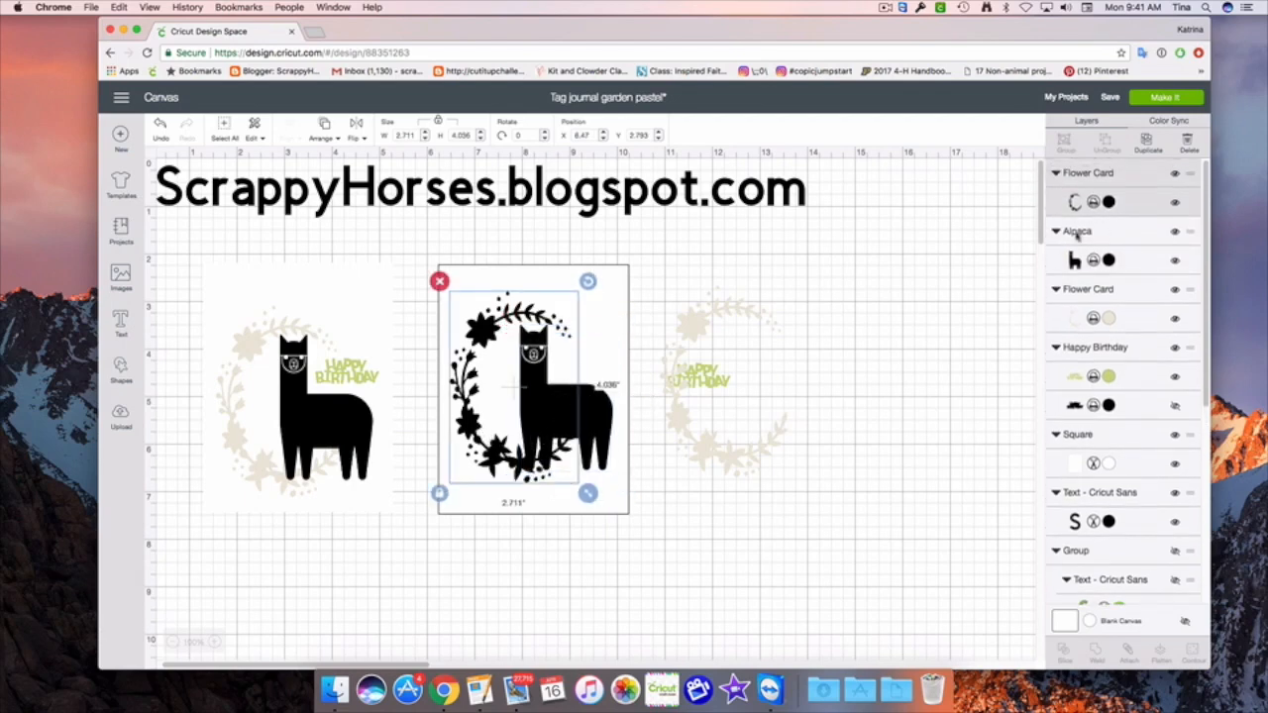
- Recolor the black wreath to a light beige (#ECE4CA) and move it slightly down and right on the card
click(1072, 206)
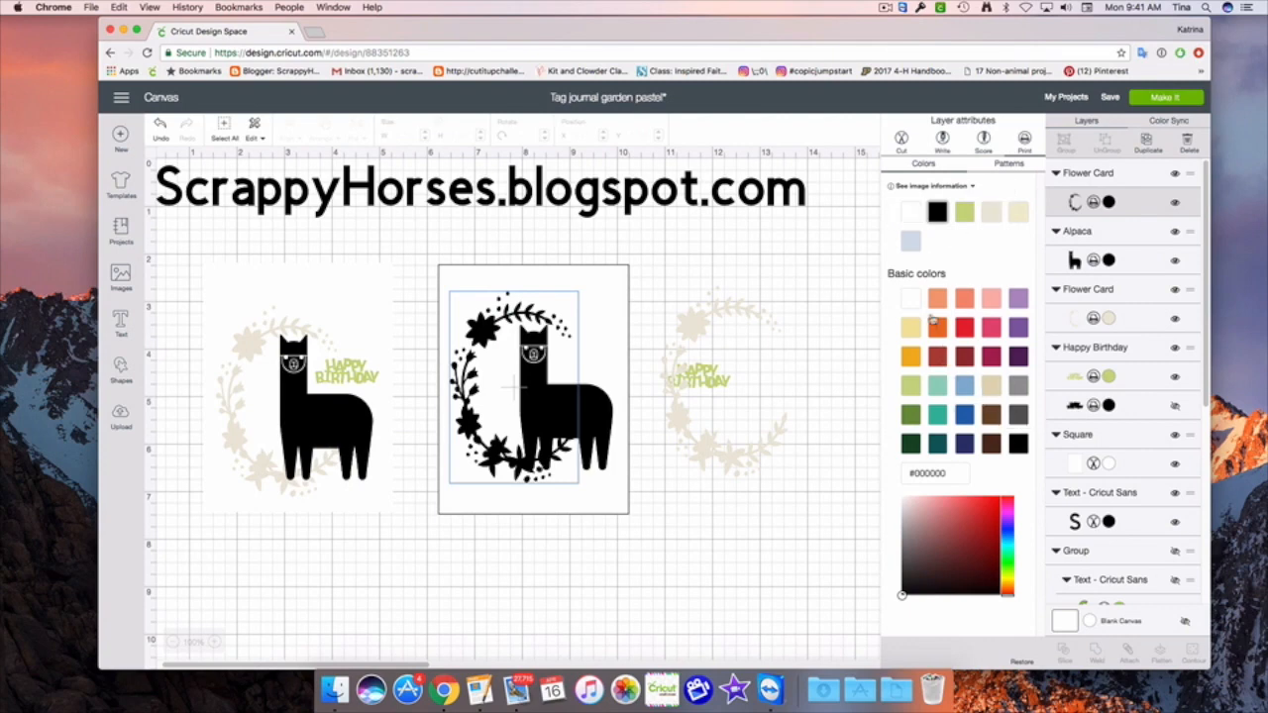
click(993, 387)
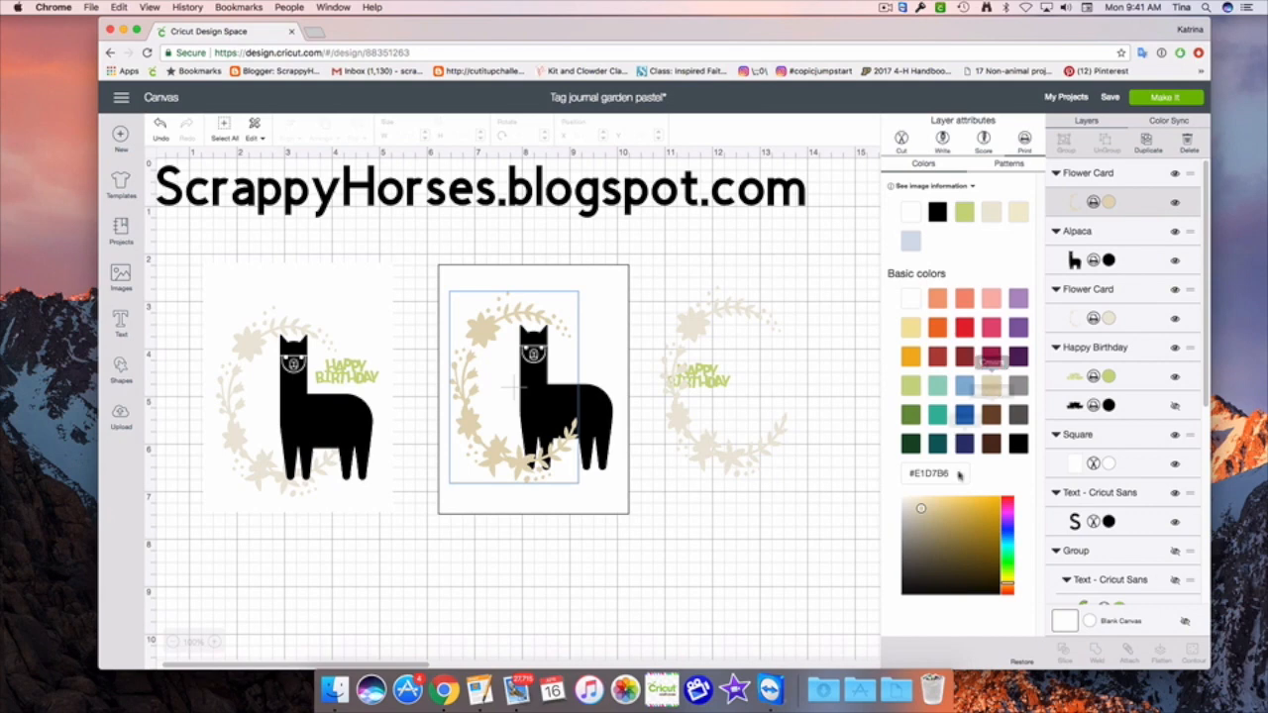
drag(920, 508, 917, 504)
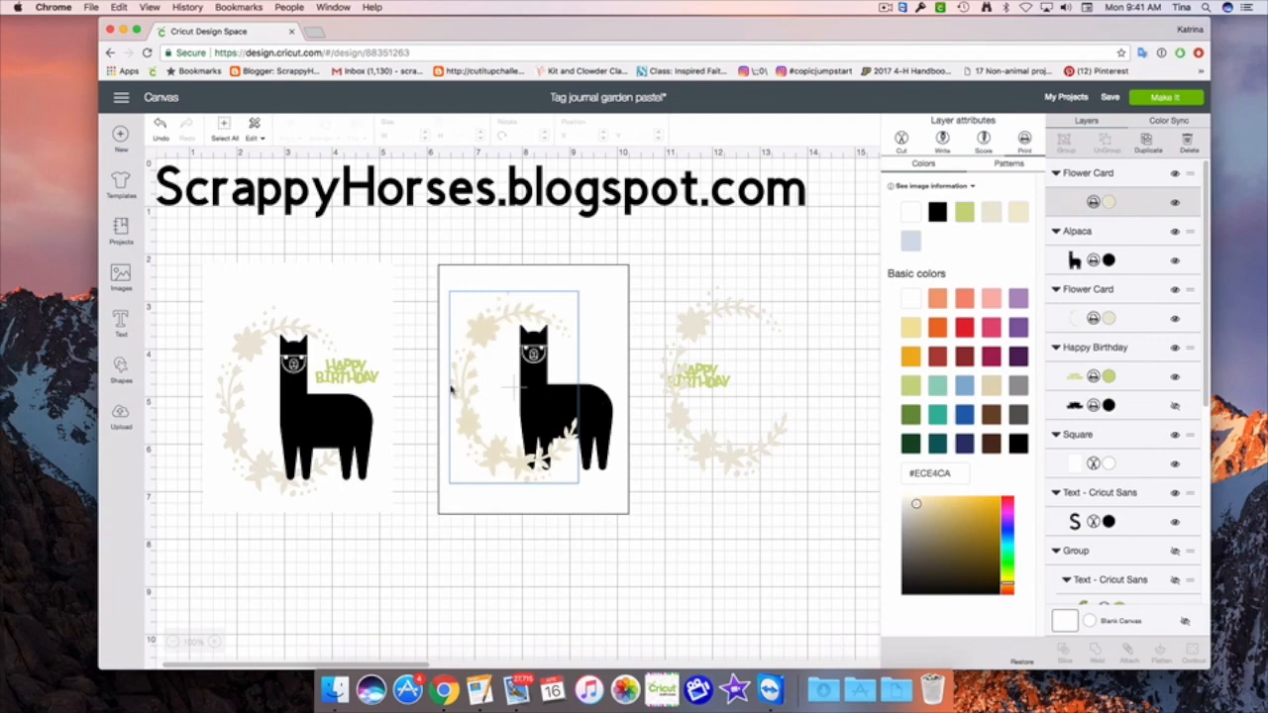
click(487, 458)
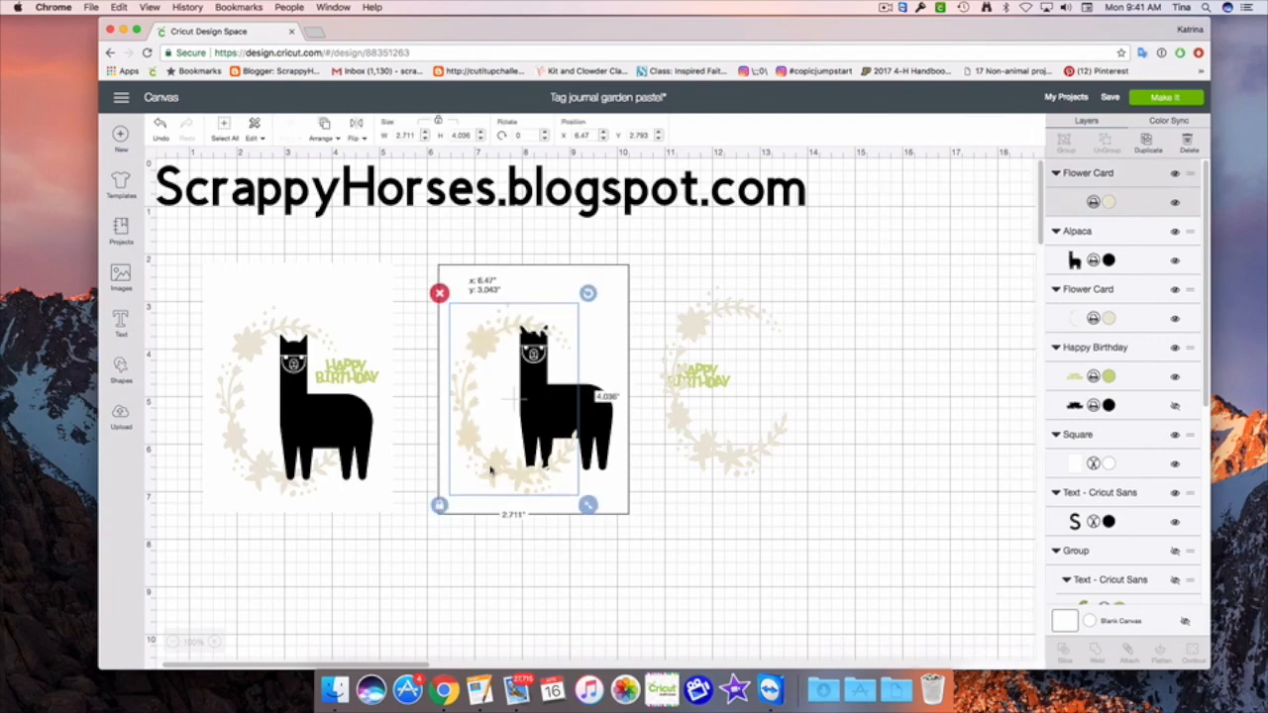
drag(490, 470, 500, 473)
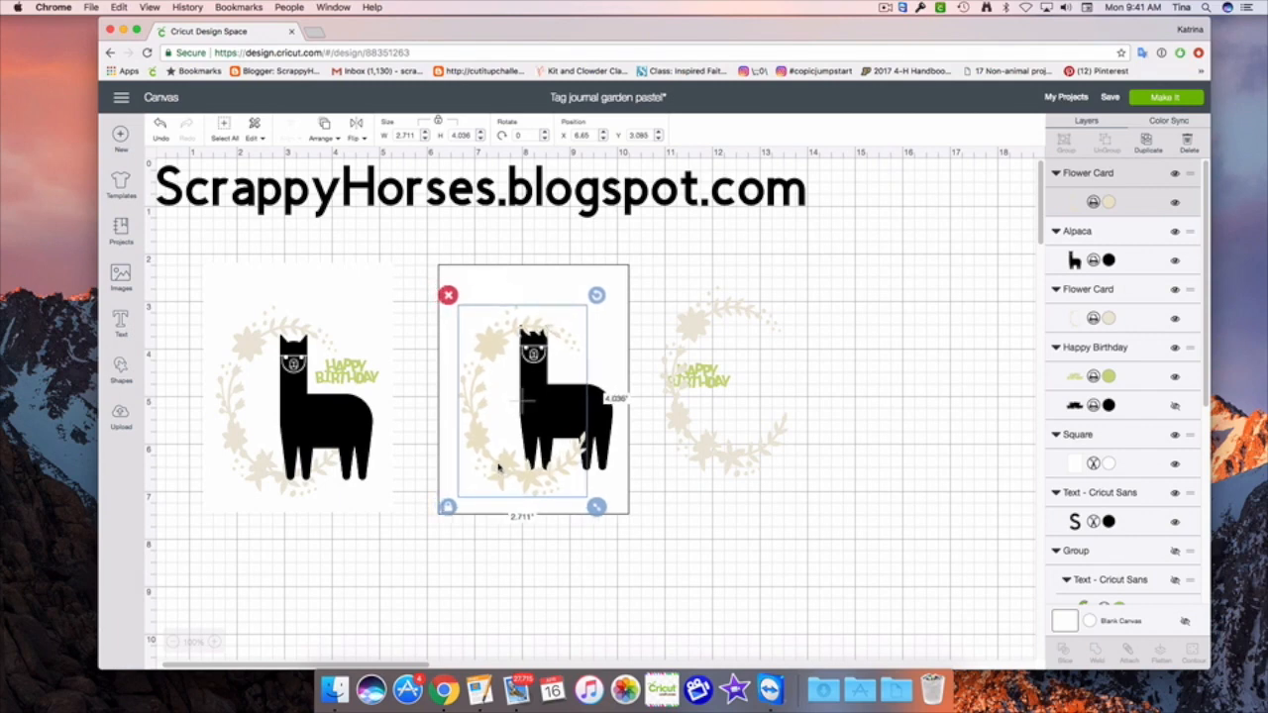
- Move the alpaca to the front so it sits over the wreath
click(599, 417)
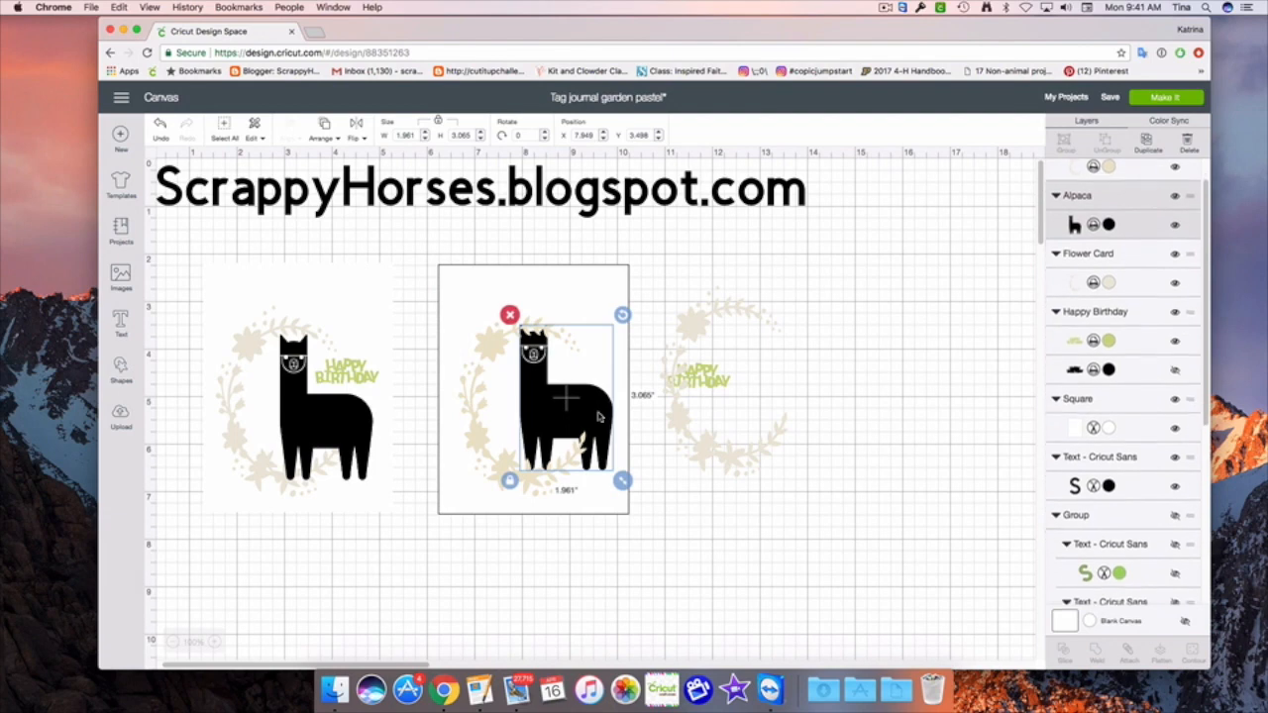
right_click(595, 416)
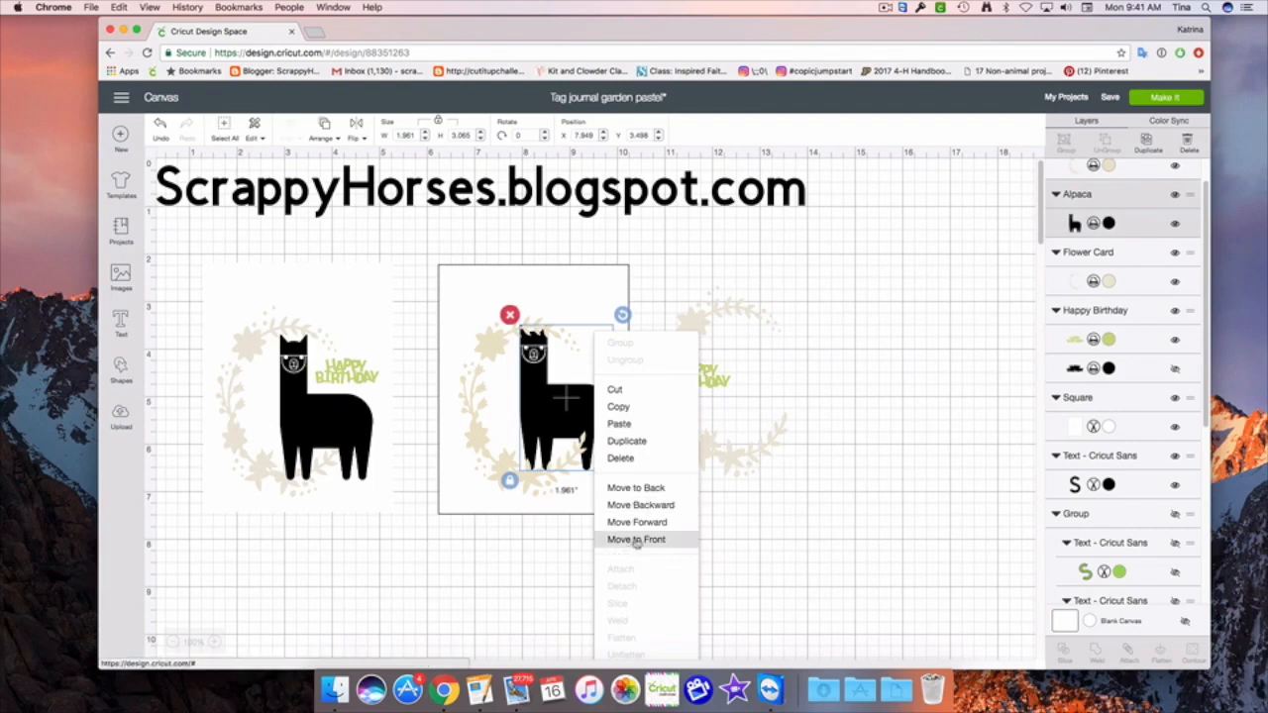
click(636, 540)
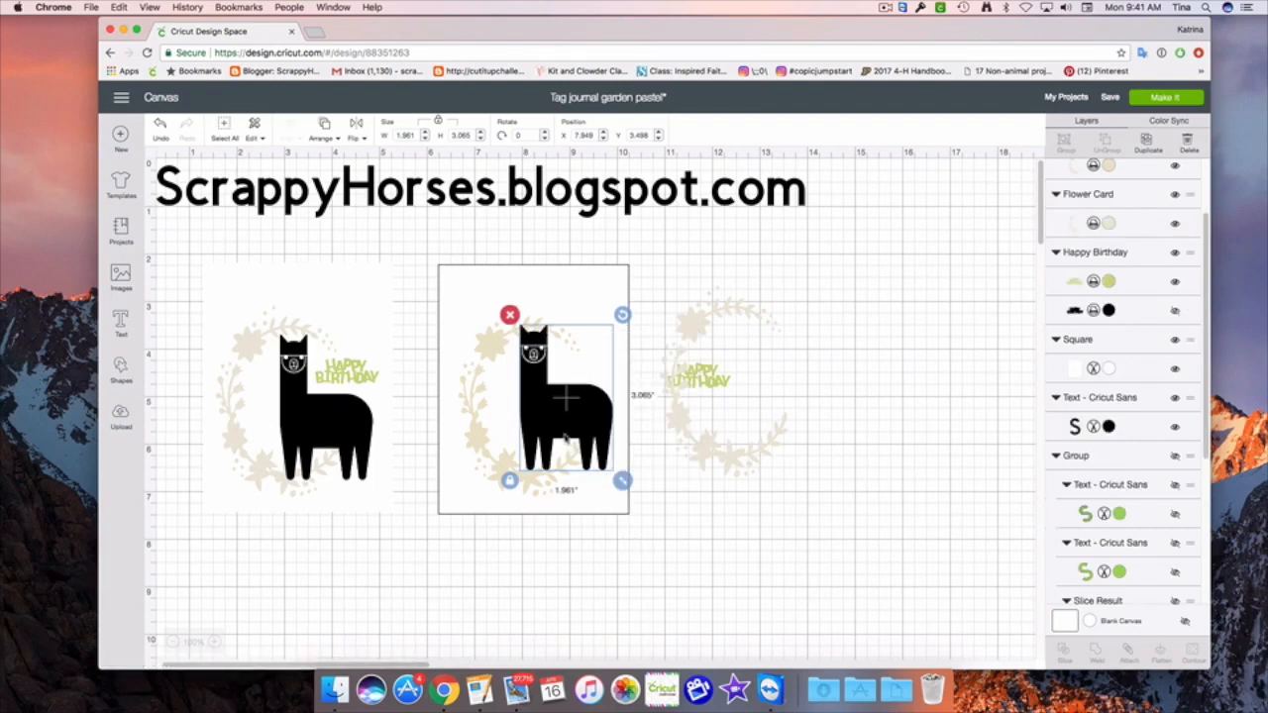
- Position the alpaca inside the wreath and place the Happy Birthday text above its back, matching the finished card
drag(559, 426, 592, 436)
drag(724, 387, 598, 377)
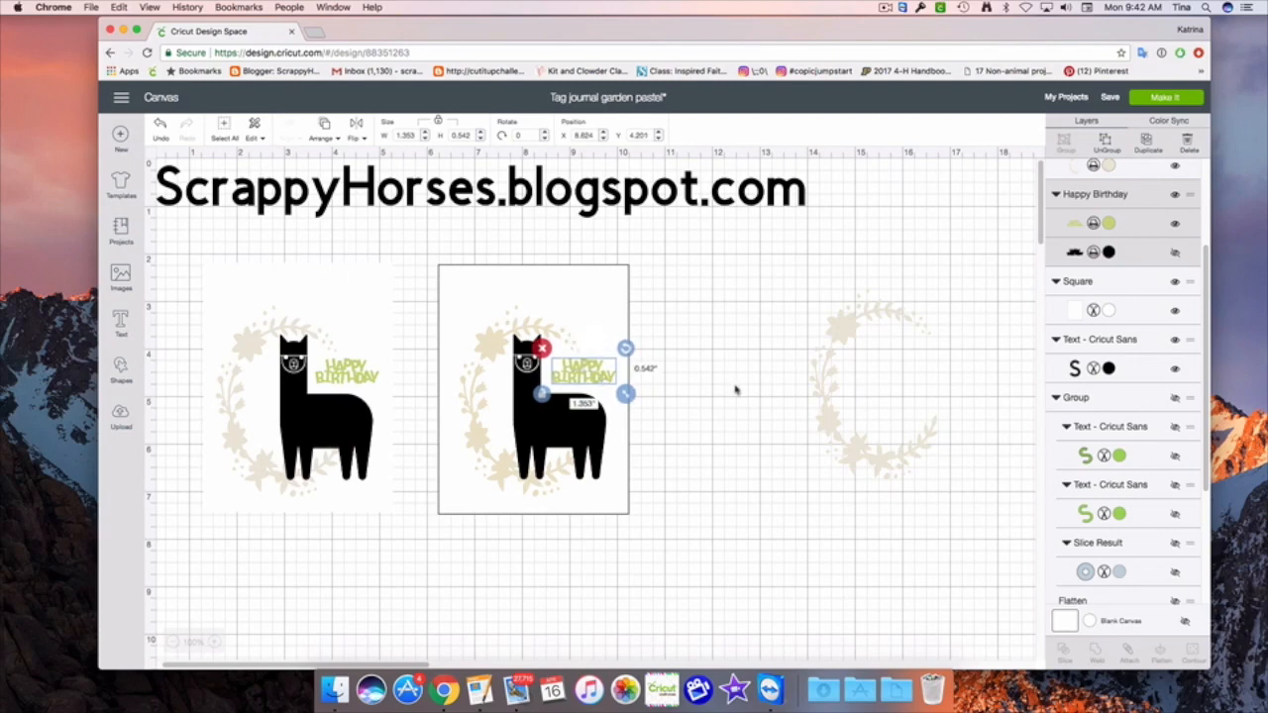
click(738, 392)
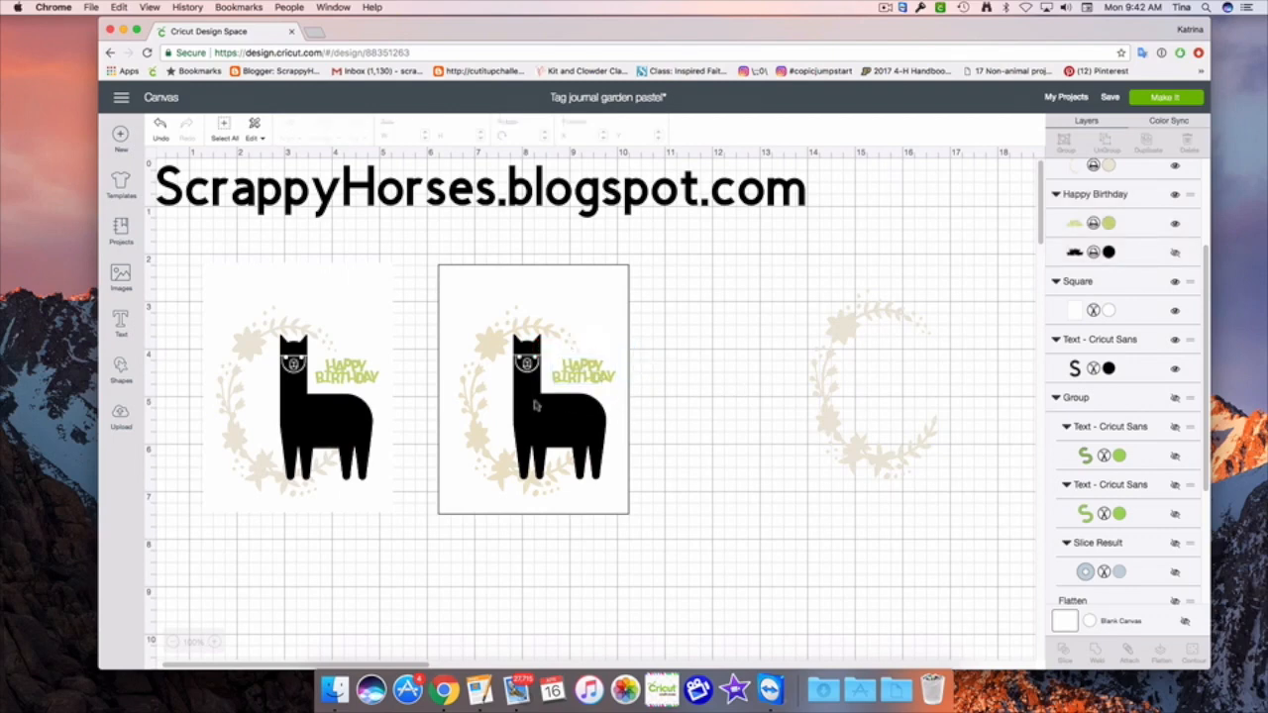
- Flatten the second card's alpaca, wreath, Happy Birthday text and white square into one printable image
drag(428, 253, 667, 548)
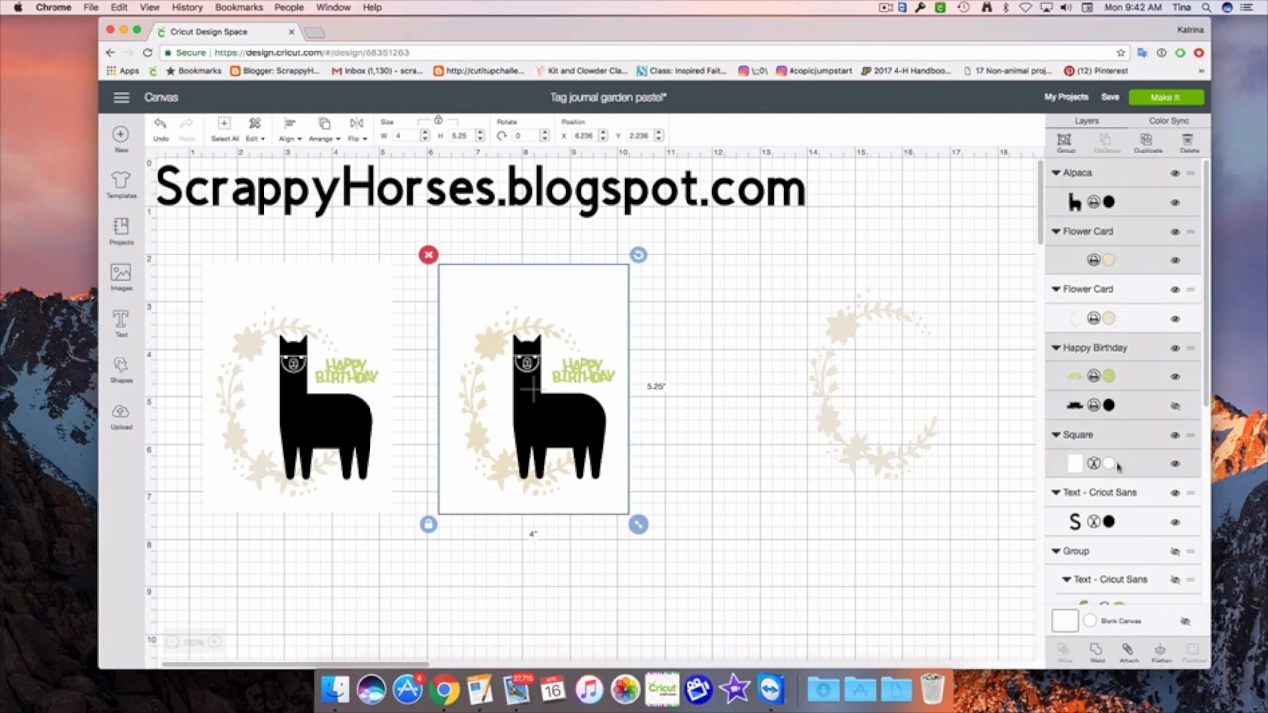
click(1160, 654)
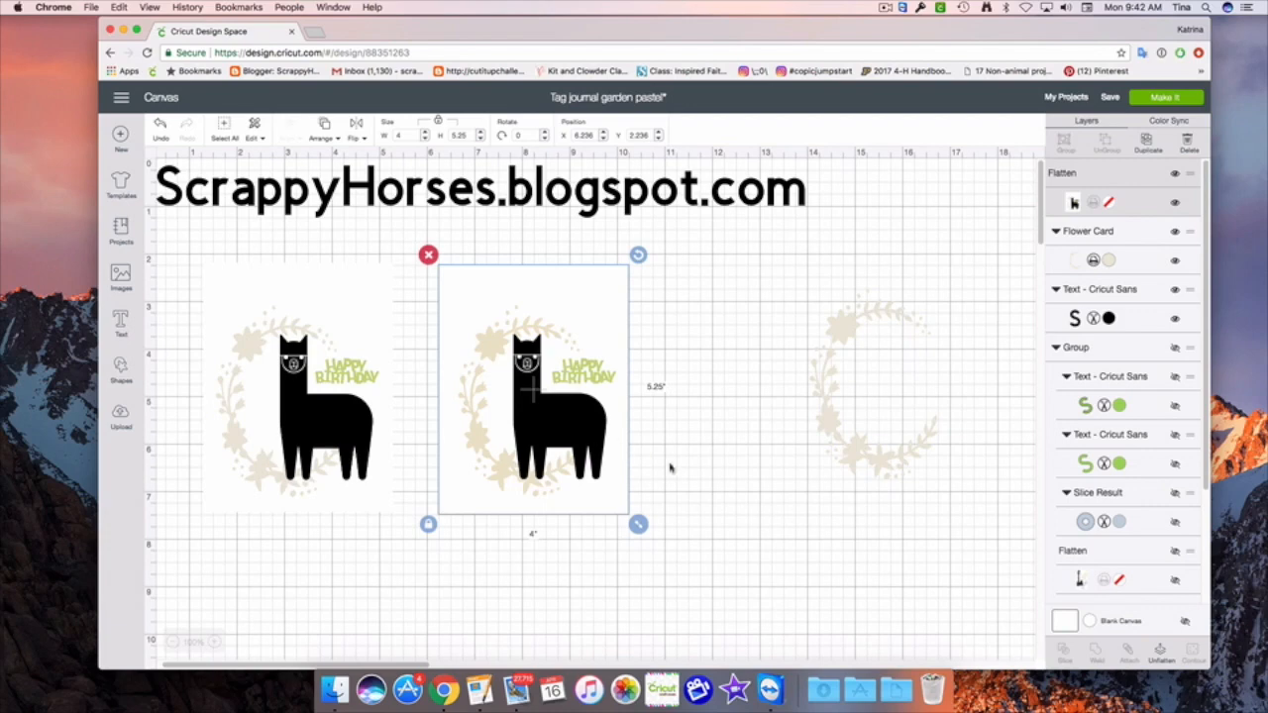
click(727, 478)
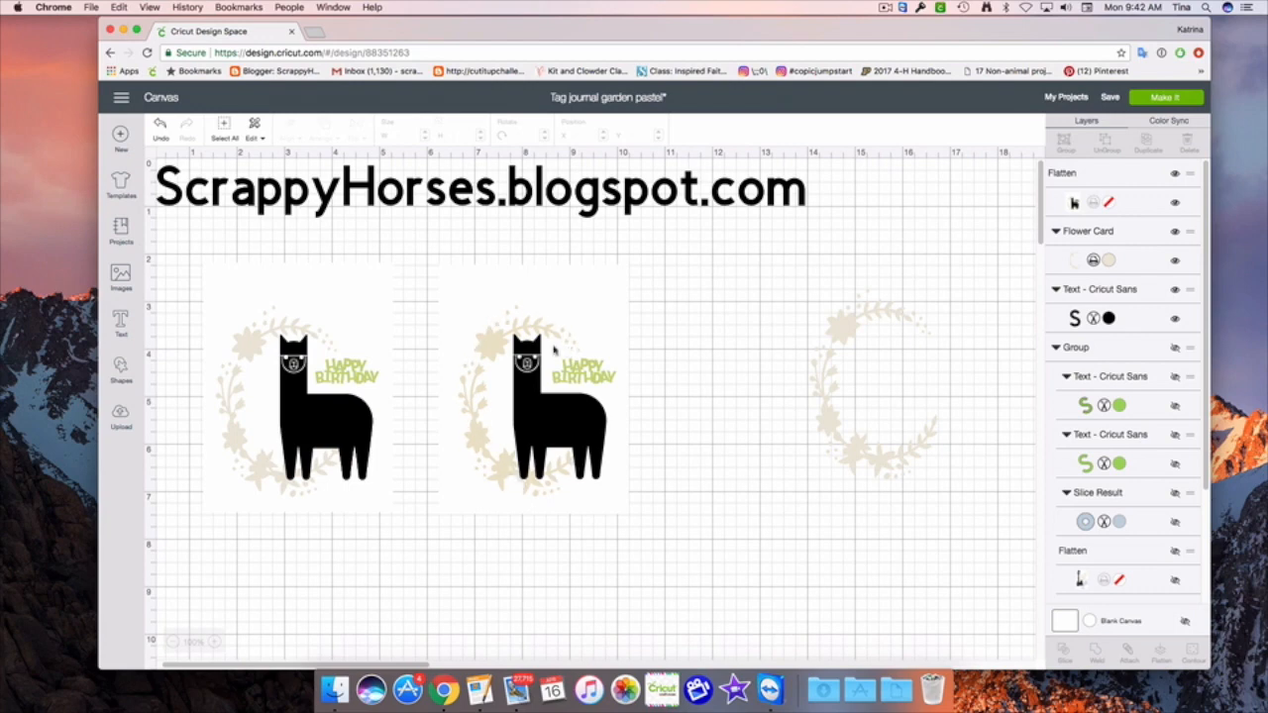
drag(420, 665, 403, 663)
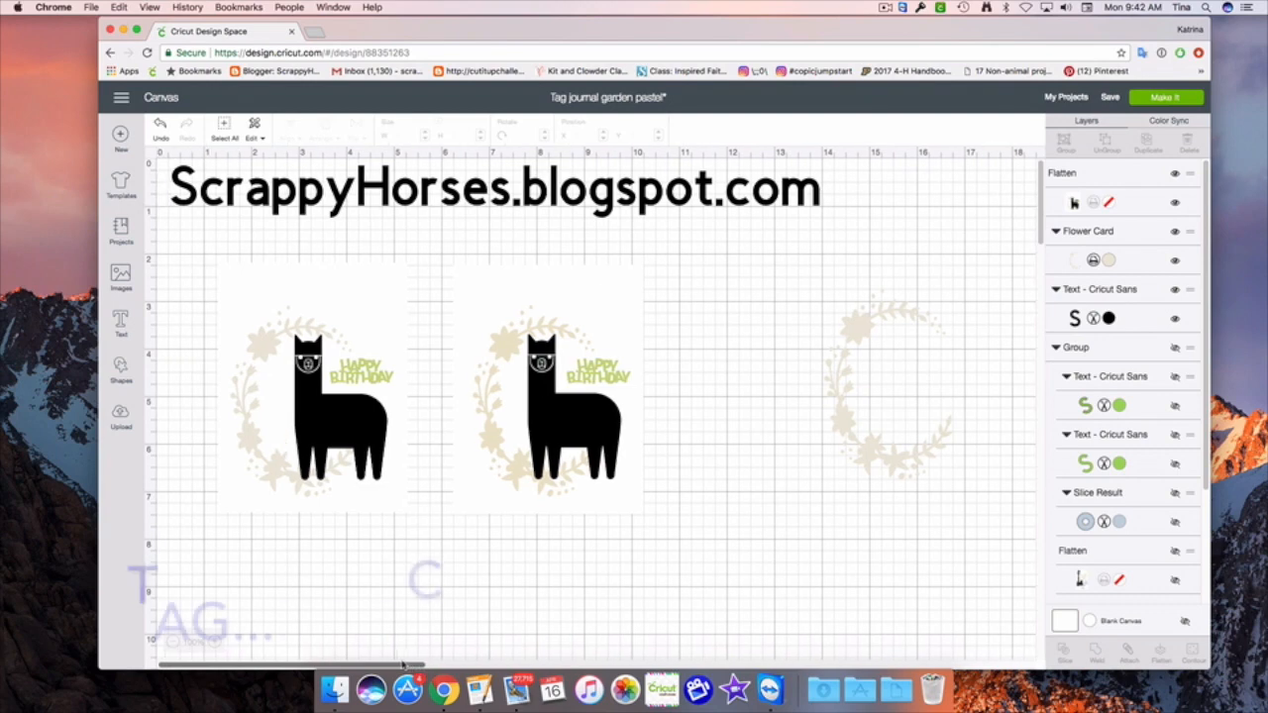